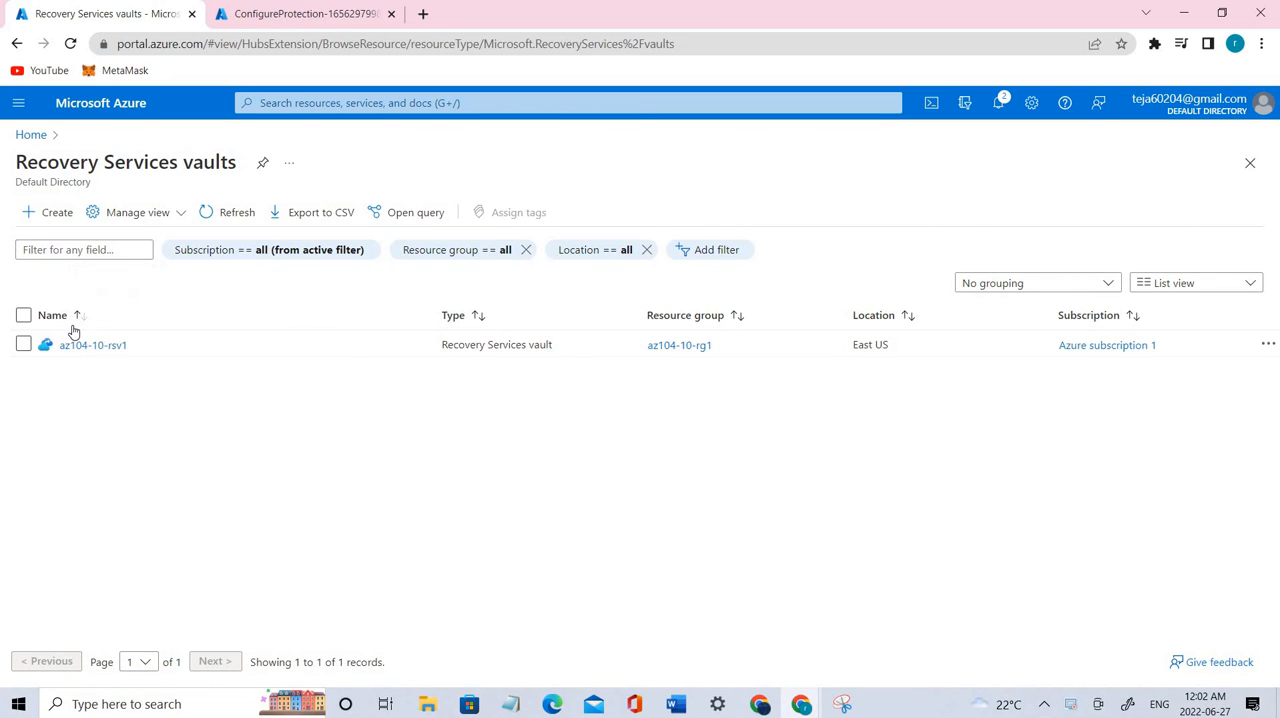
# Step: Open the protected server az104-10-vm1. from the Azure Backup Agent backup items of the az104-10-rsv1 vault
pyautogui.click(73, 347)
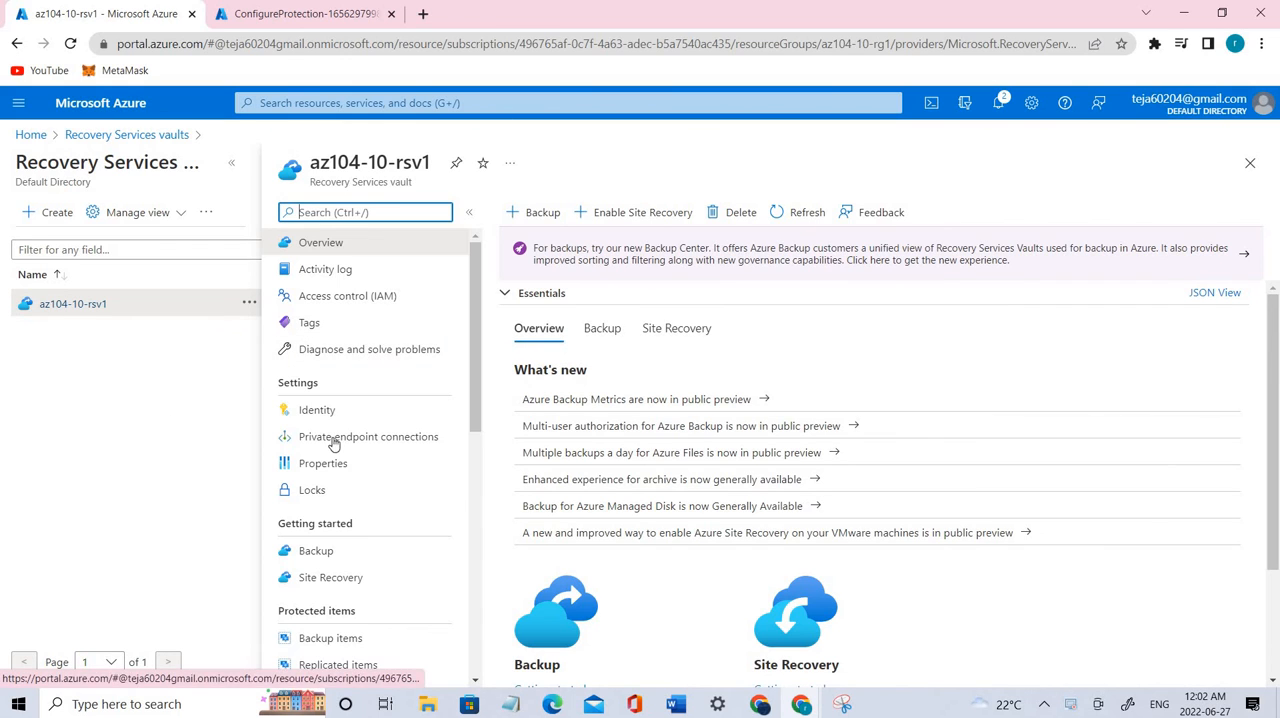
pyautogui.scroll(-2, 335, 430)
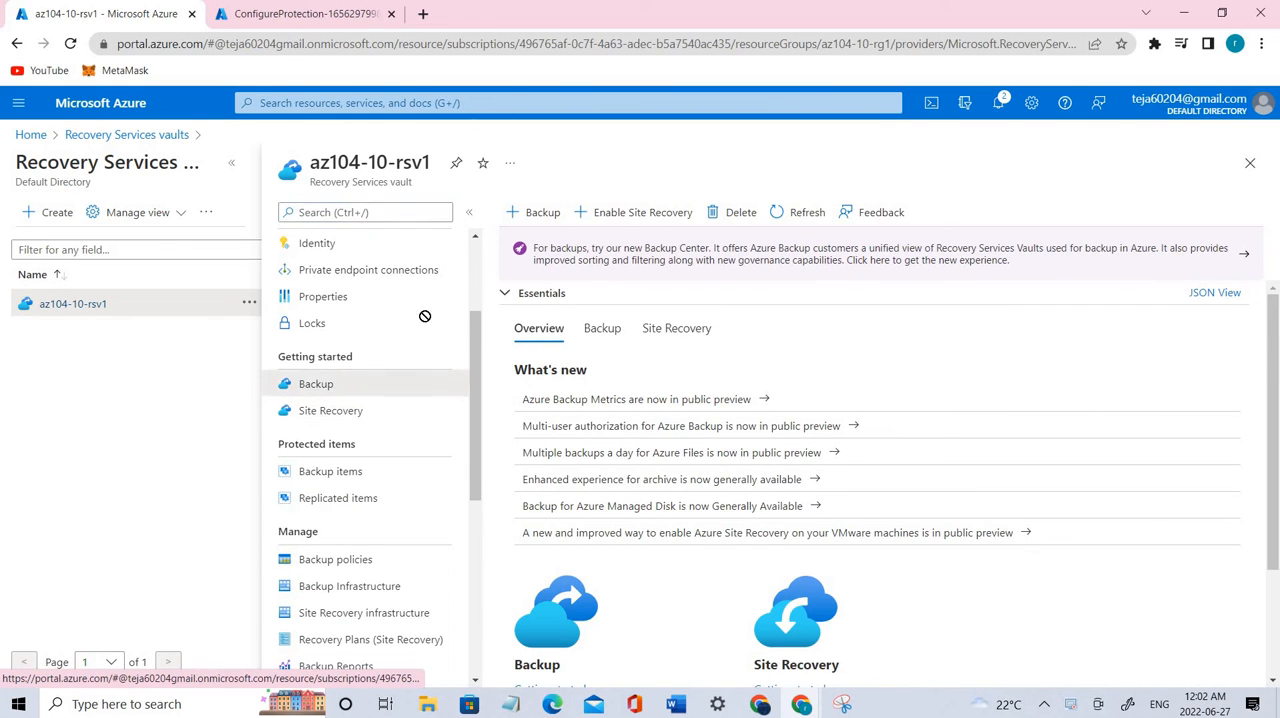
pyautogui.click(386, 474)
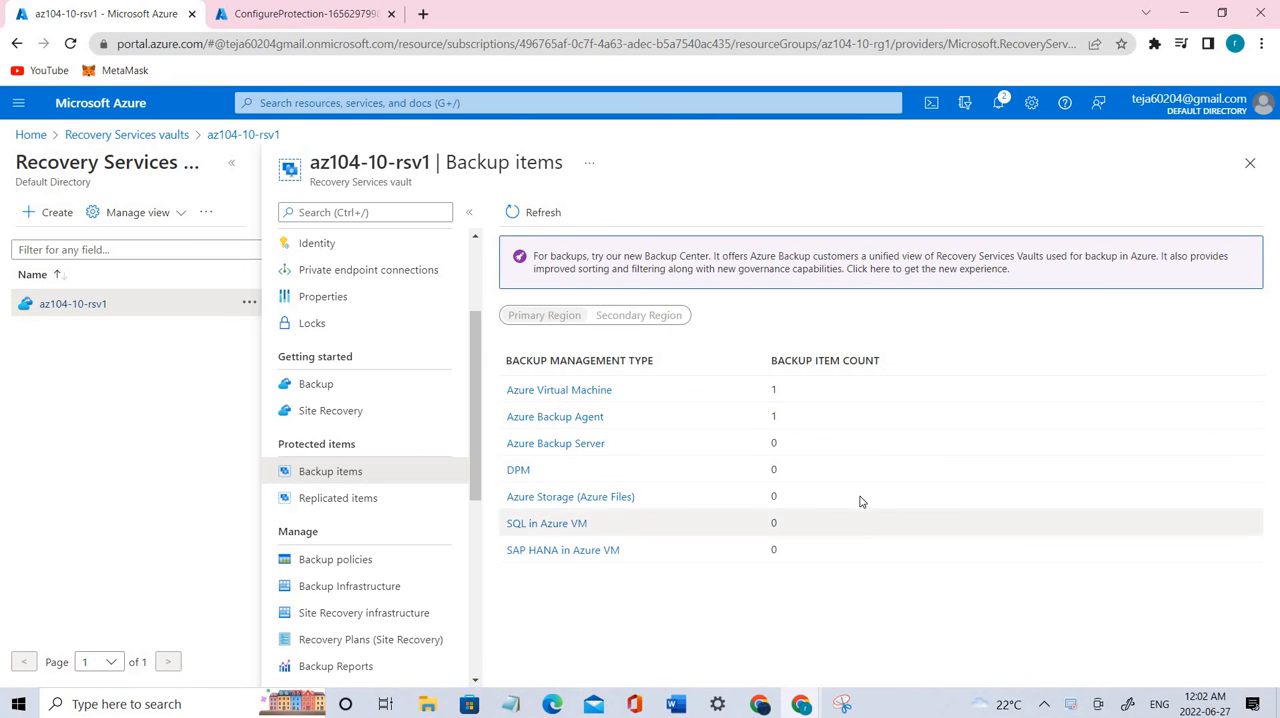
pyautogui.click(600, 420)
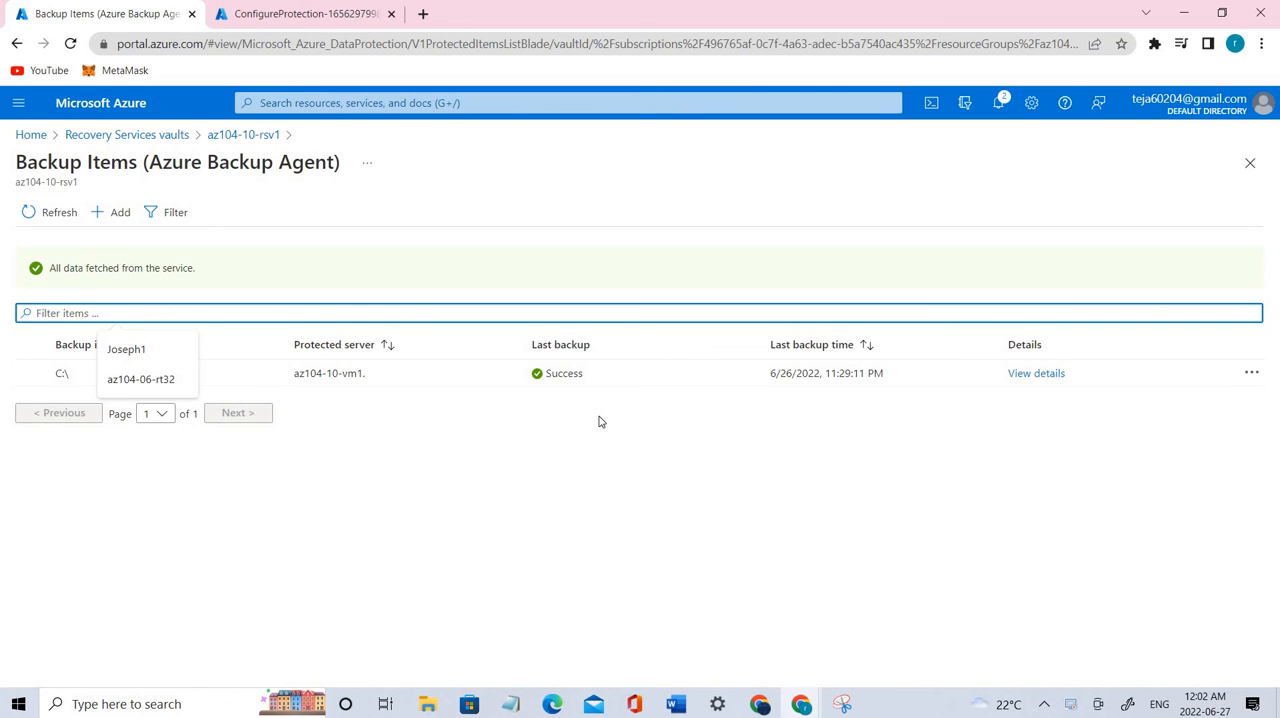
pyautogui.click(1038, 375)
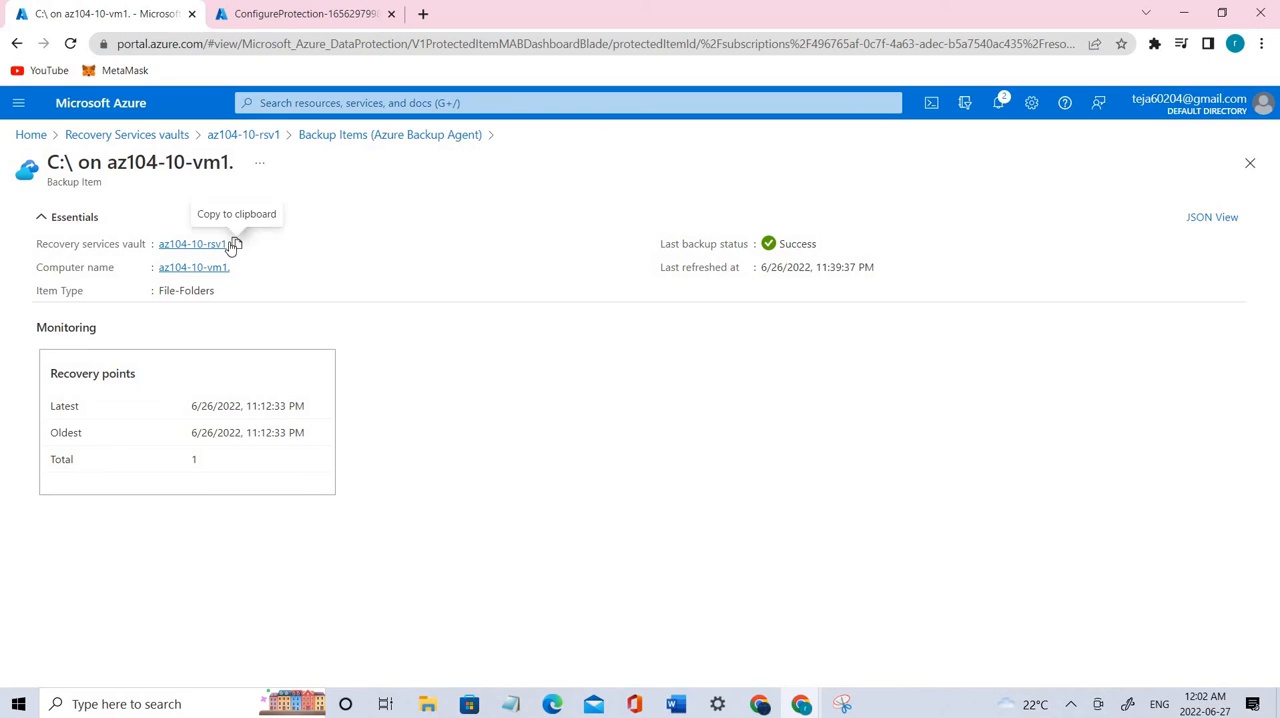
pyautogui.click(190, 268)
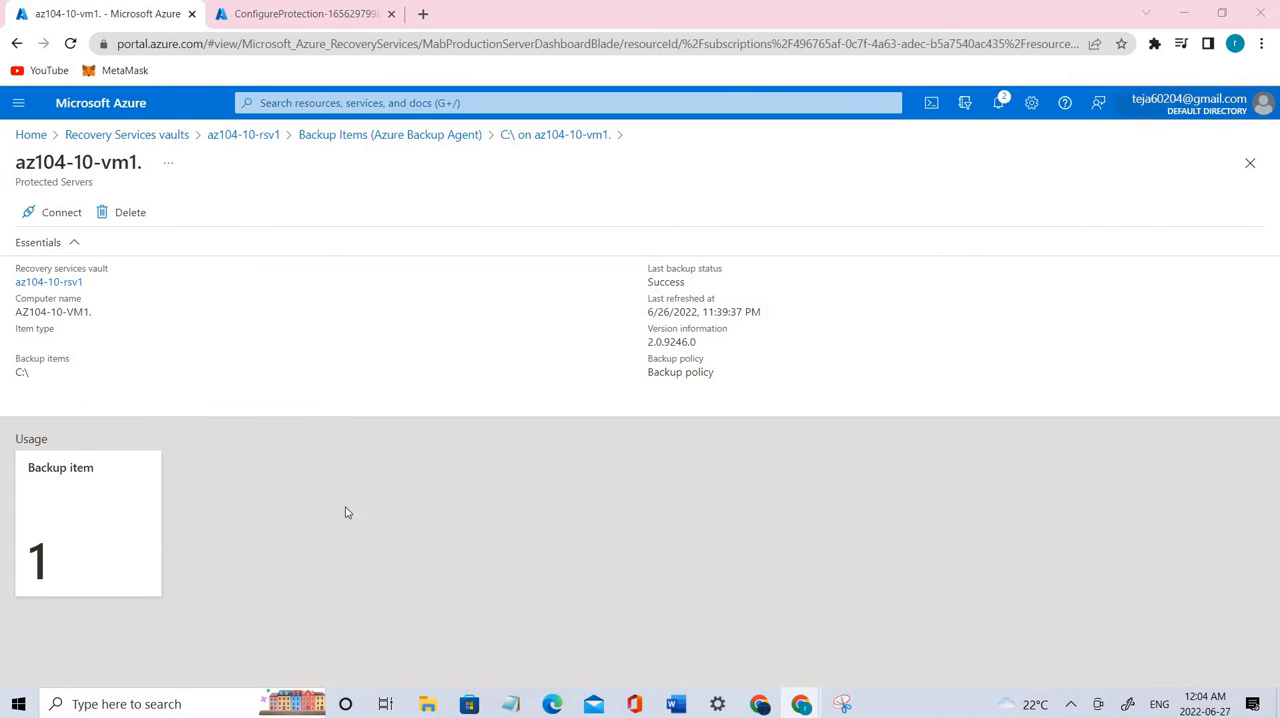
# Step: Start deleting the protected server, entering az104-10-vm1. as the server name and Recycling Dev/Test server as the reason
pyautogui.click(123, 221)
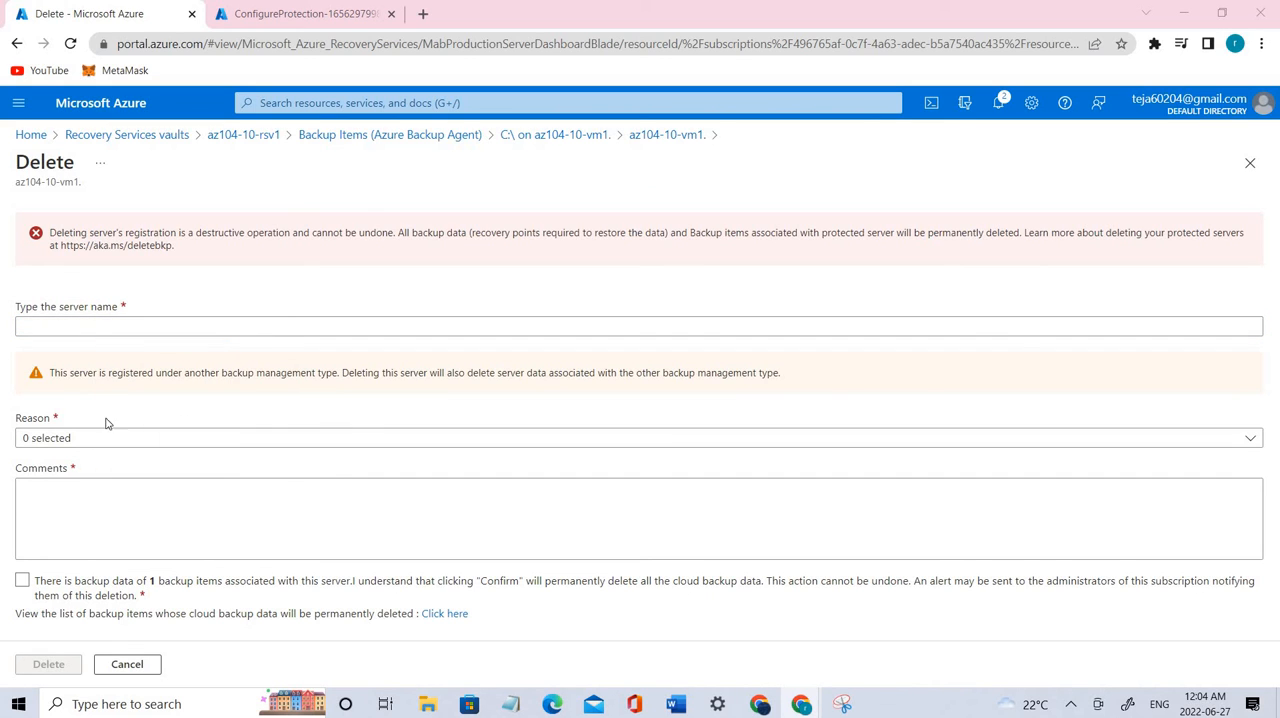
pyautogui.click(116, 333)
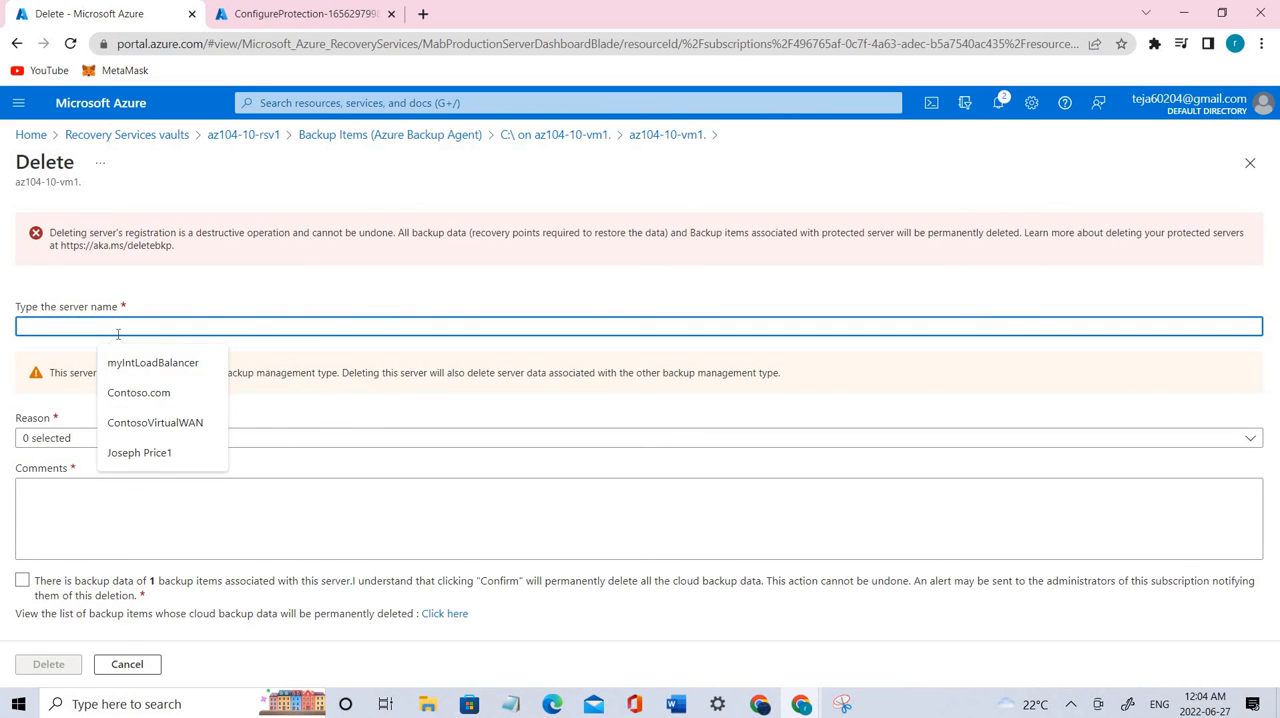
pyautogui.write('az104-10-vm1.')
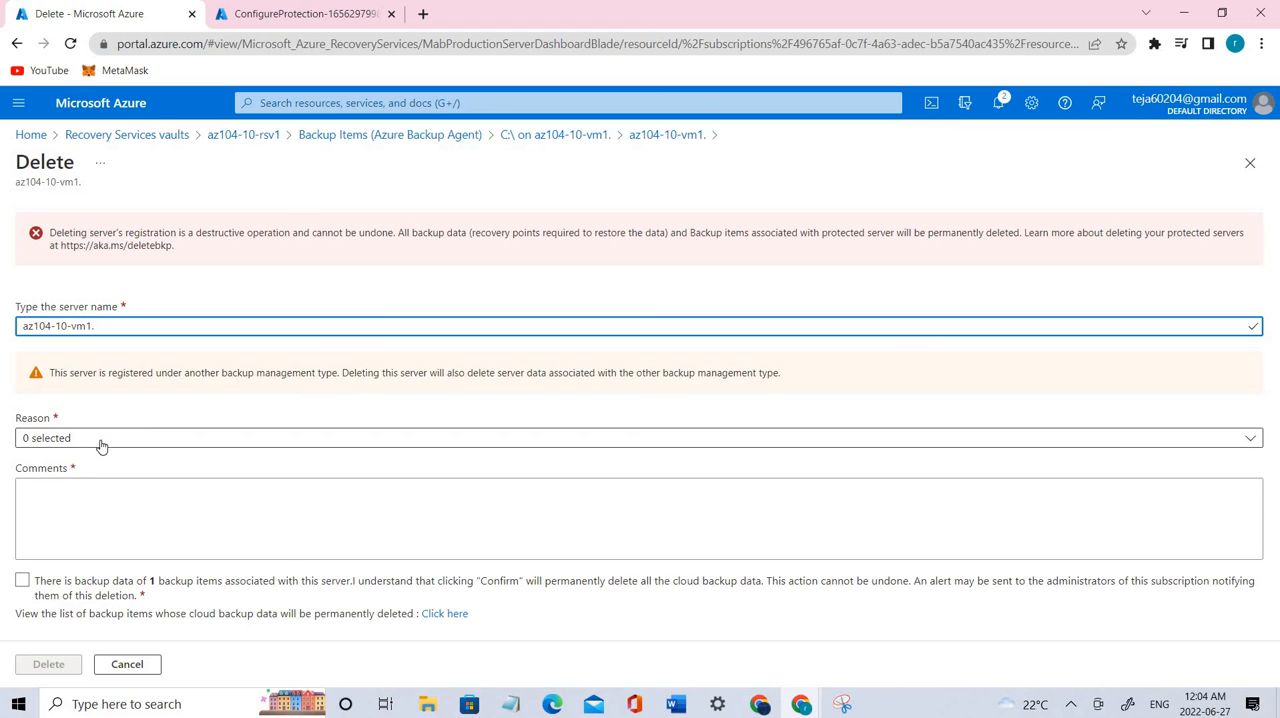
pyautogui.click(101, 442)
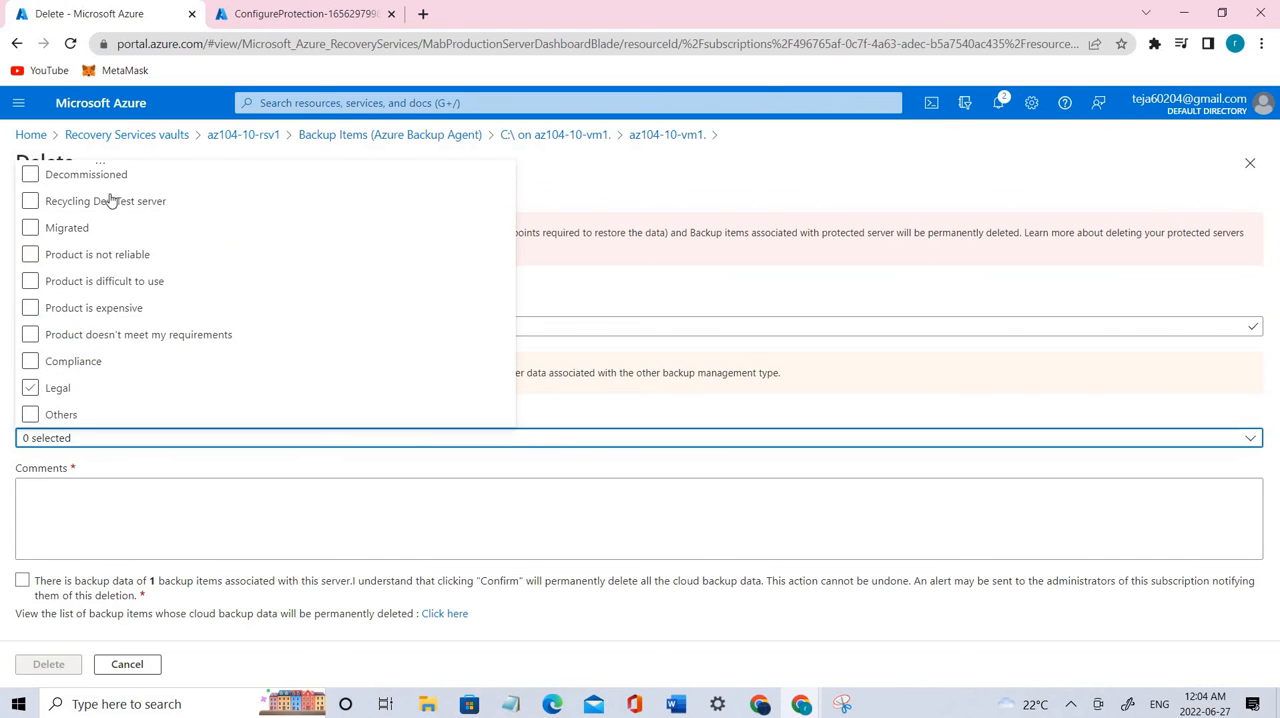
pyautogui.click(77, 201)
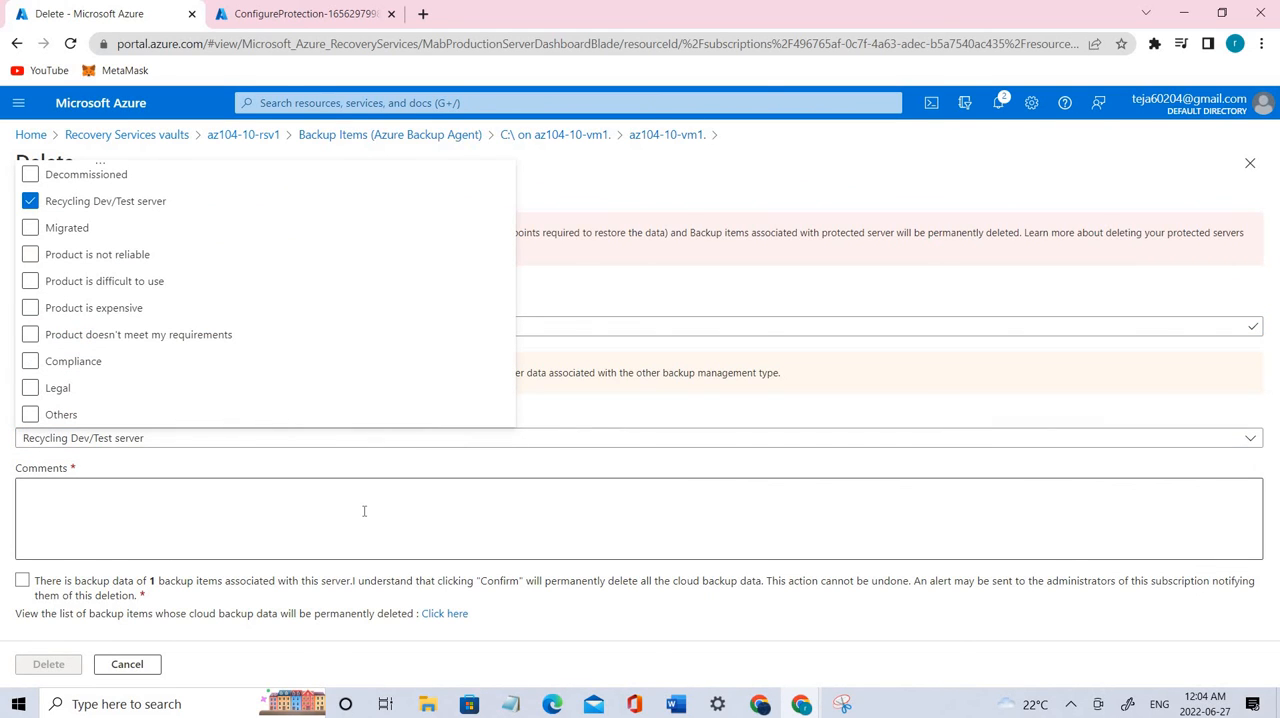
pyautogui.click(848, 532)
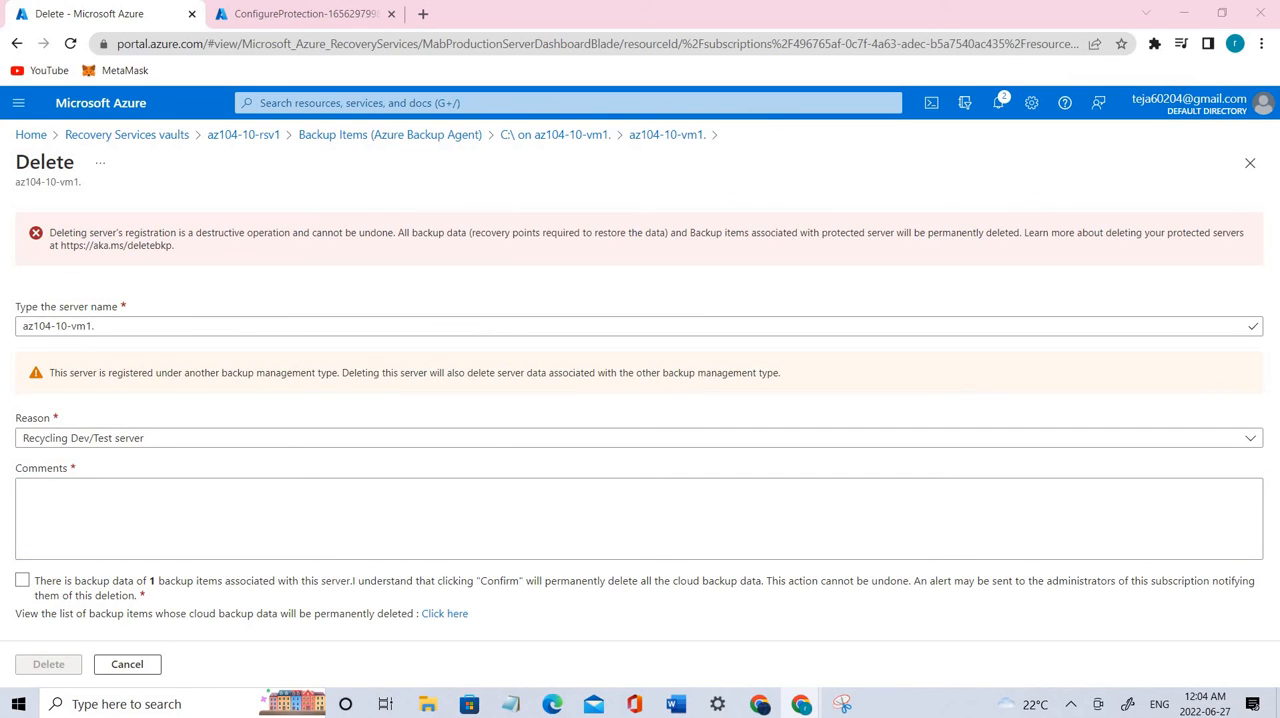
# Step: Add the comment "az104 10 lab", acknowledge the permanent loss of the backup data, and delete the server registration
pyautogui.click(77, 505)
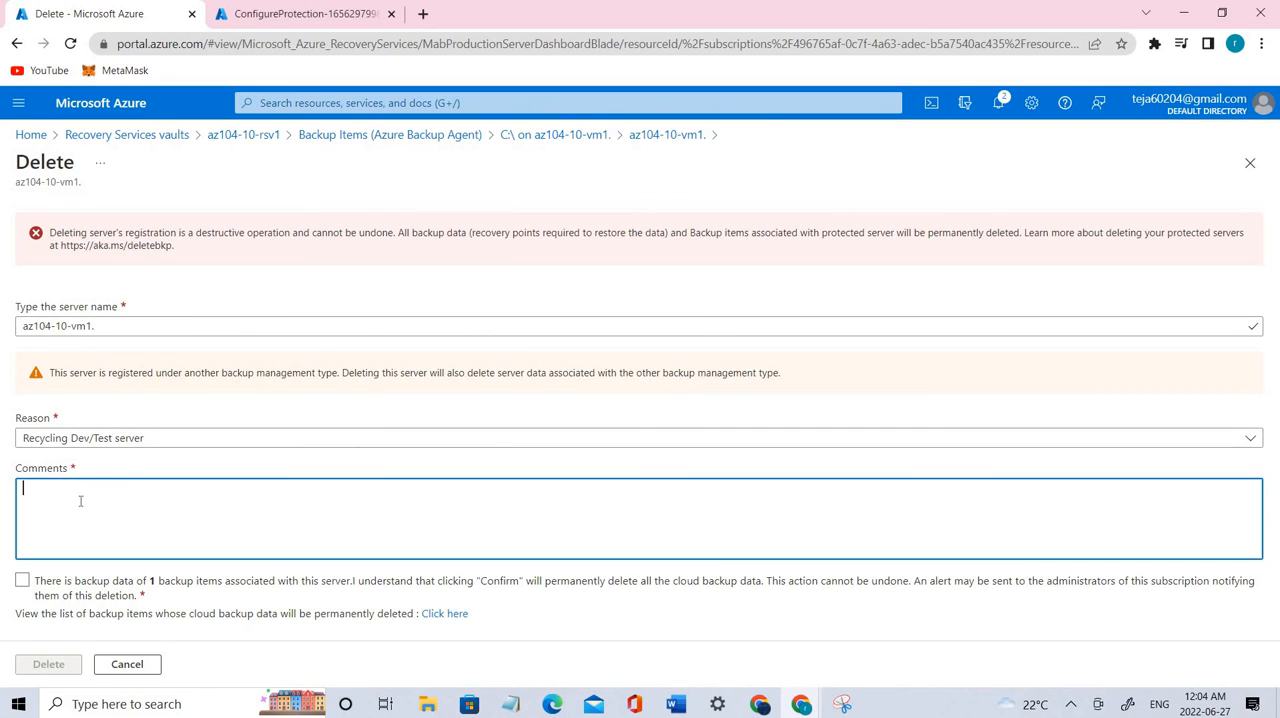
pyautogui.write('az104 10 lab')
pyautogui.click(22, 580)
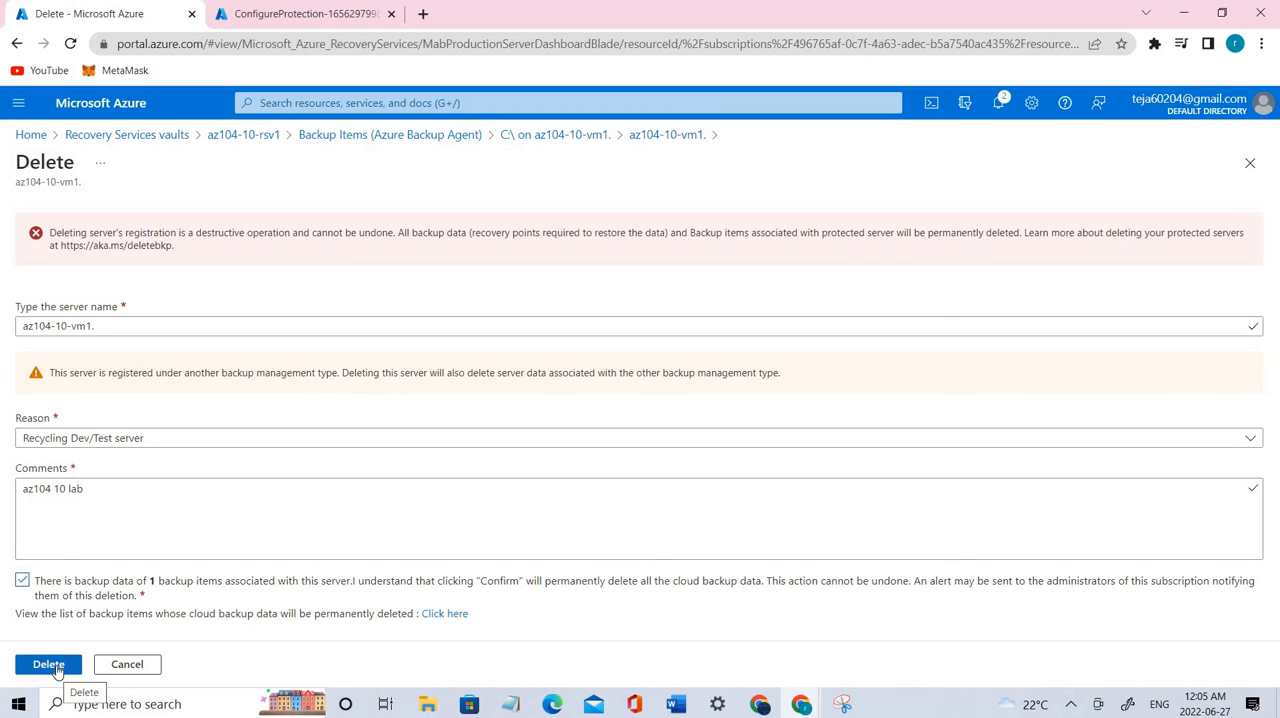
pyautogui.click(55, 667)
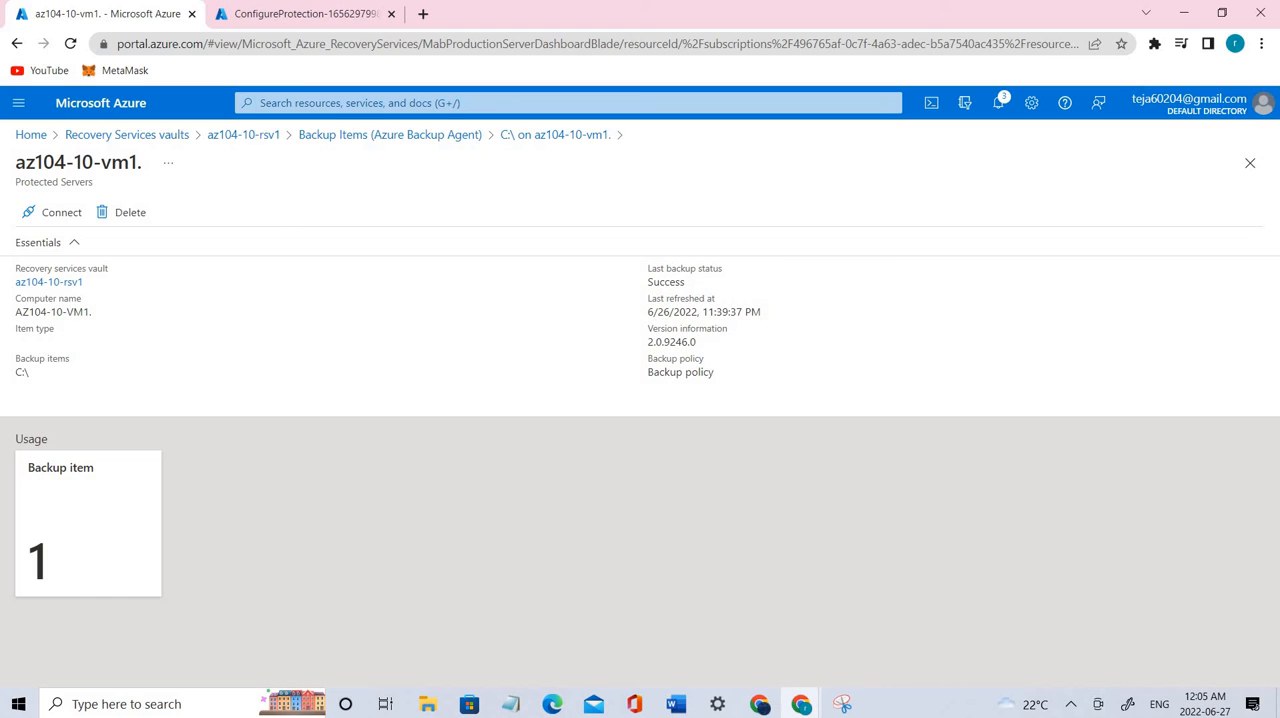
# Step: Open the details of az104-10-vm0 from the Azure Virtual Machine backup items of the az104-10-rsv1 vault
pyautogui.click(397, 137)
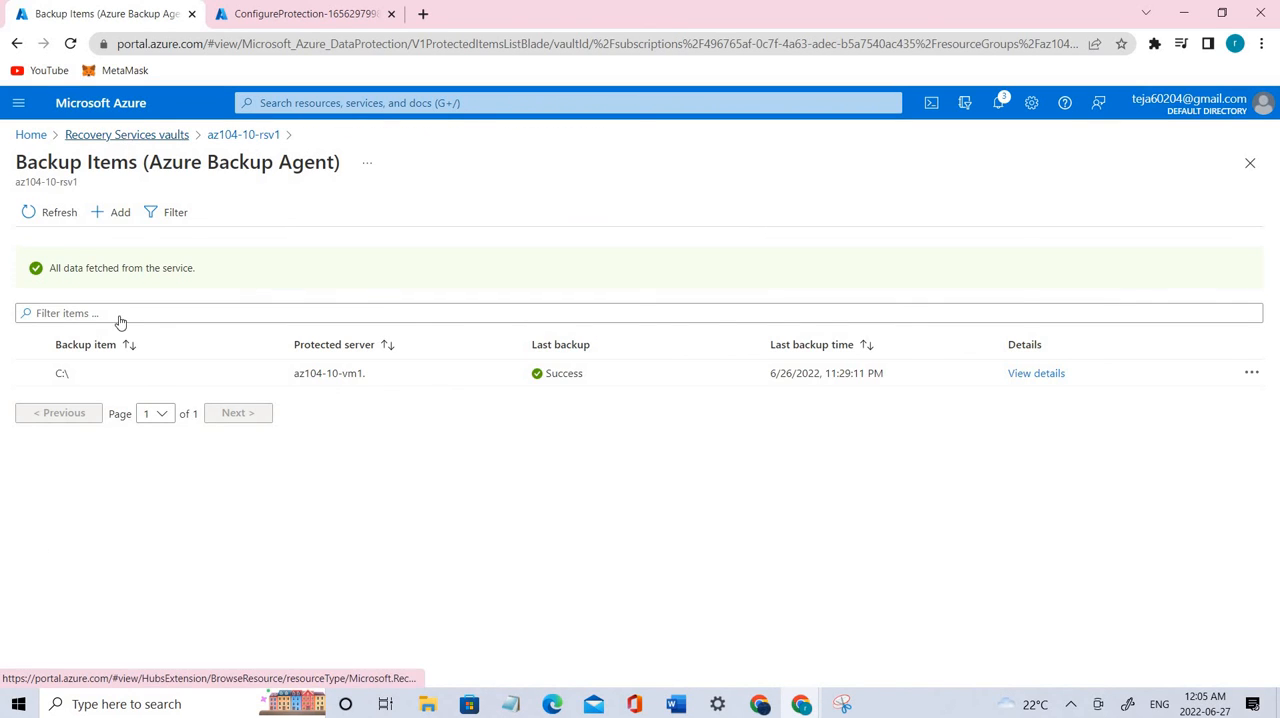
pyautogui.click(86, 349)
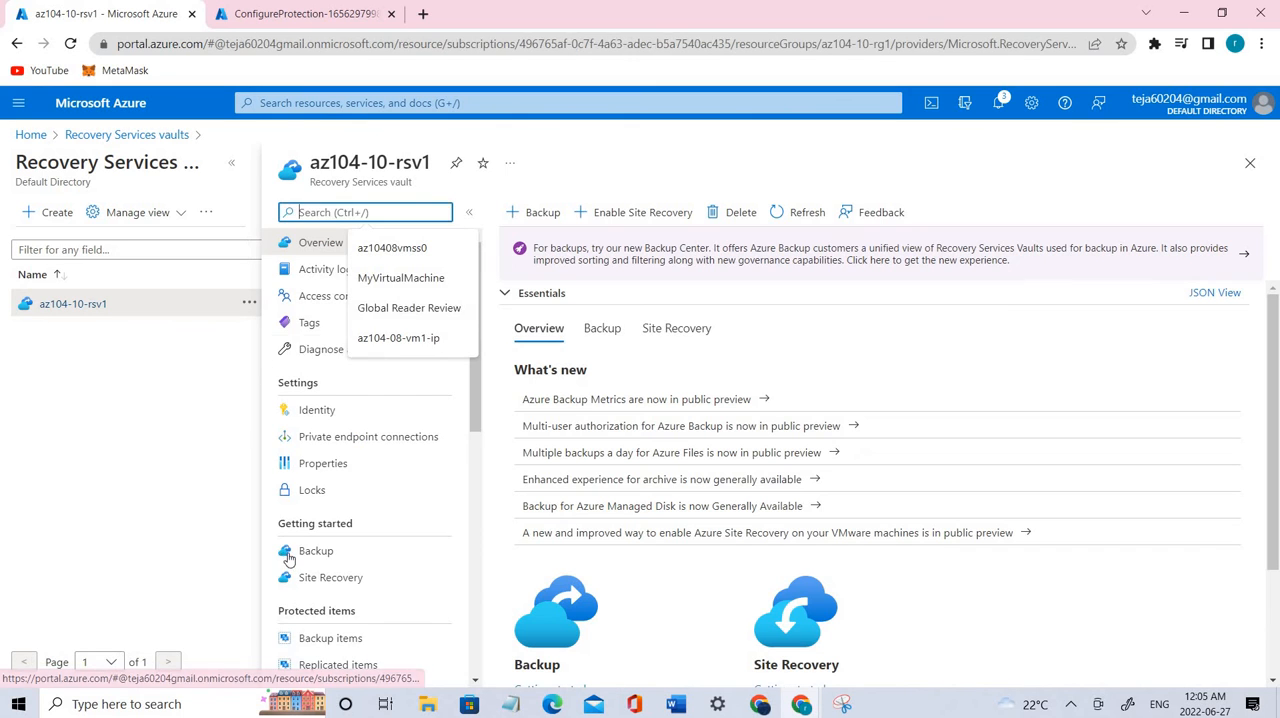
pyautogui.scroll(-3, 340, 450)
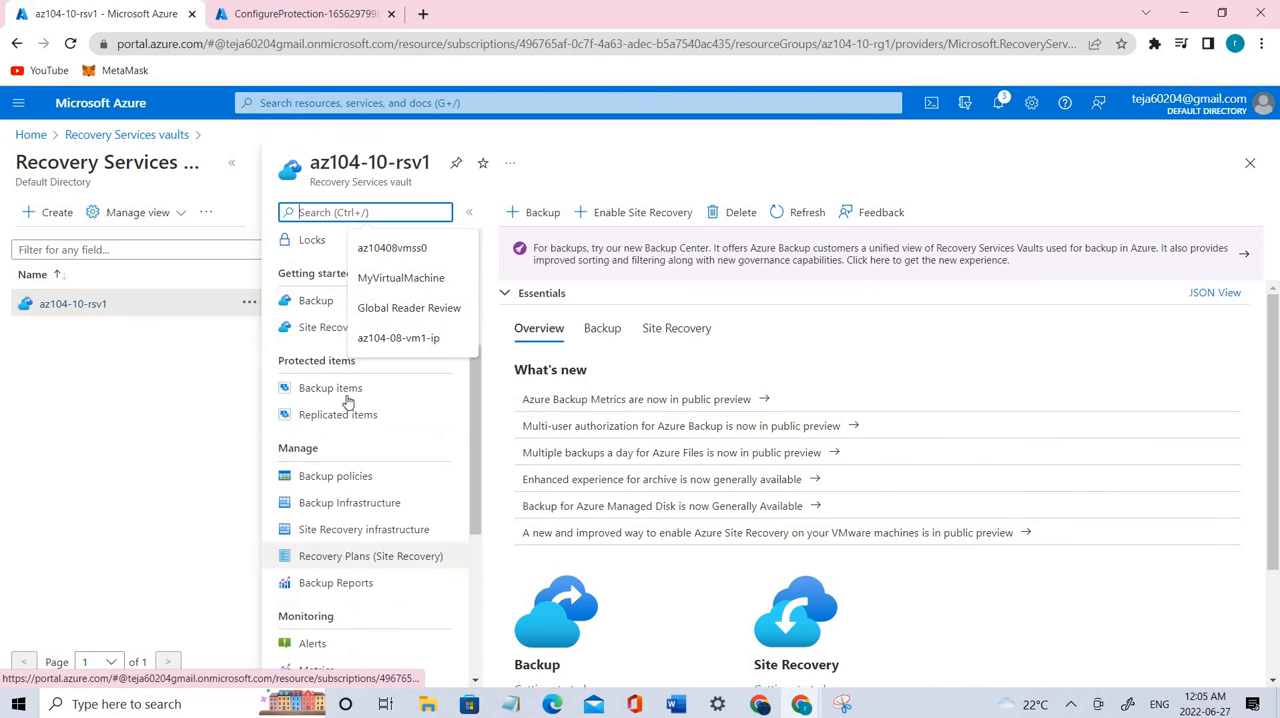
pyautogui.click(346, 389)
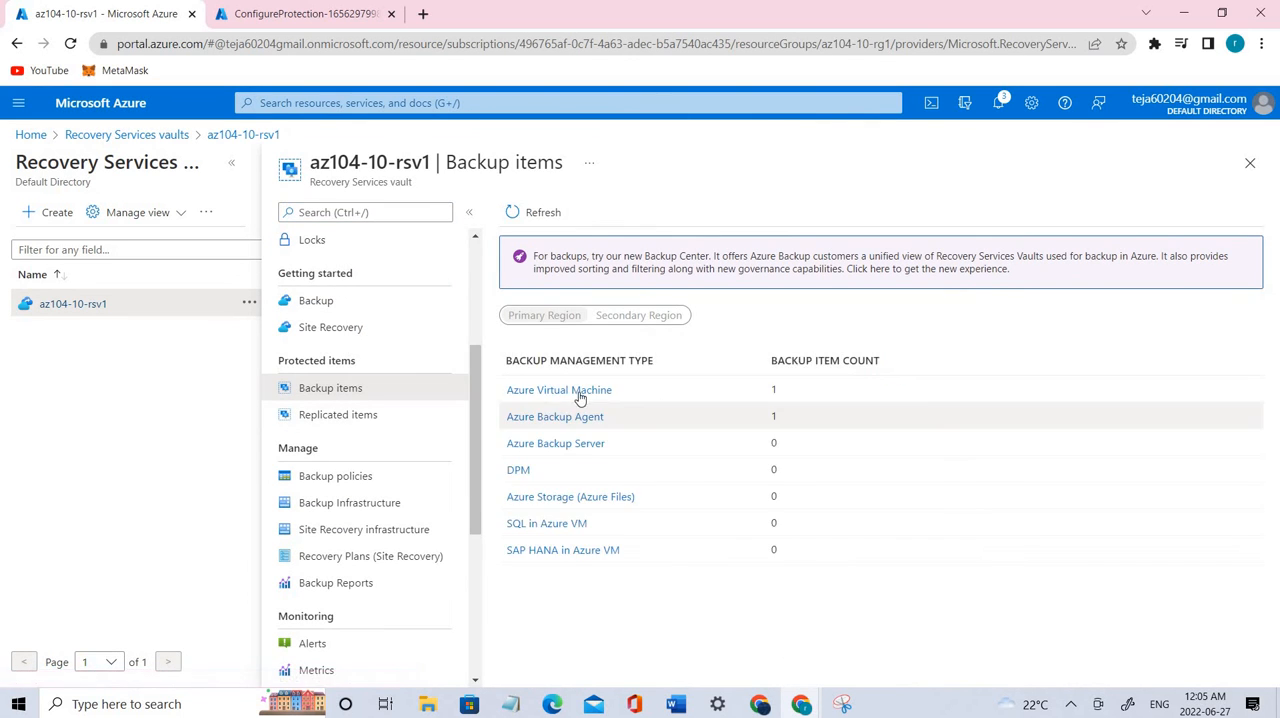
pyautogui.click(580, 394)
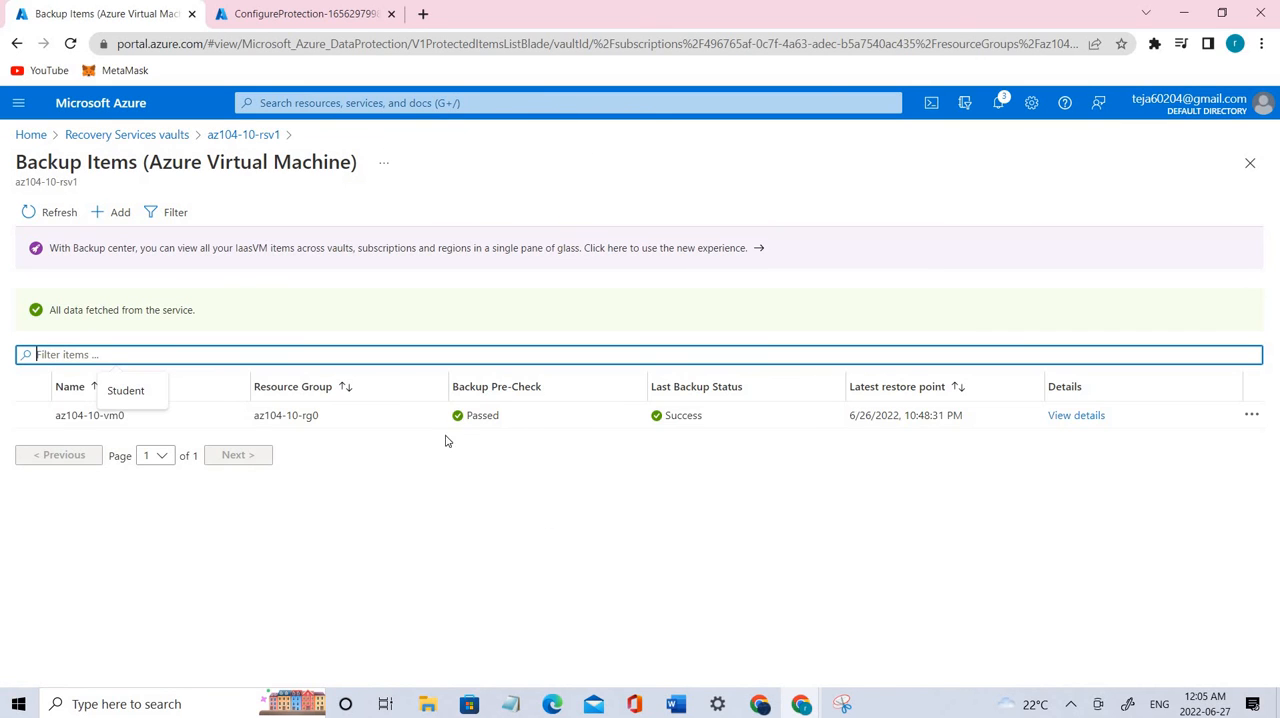
pyautogui.click(1085, 420)
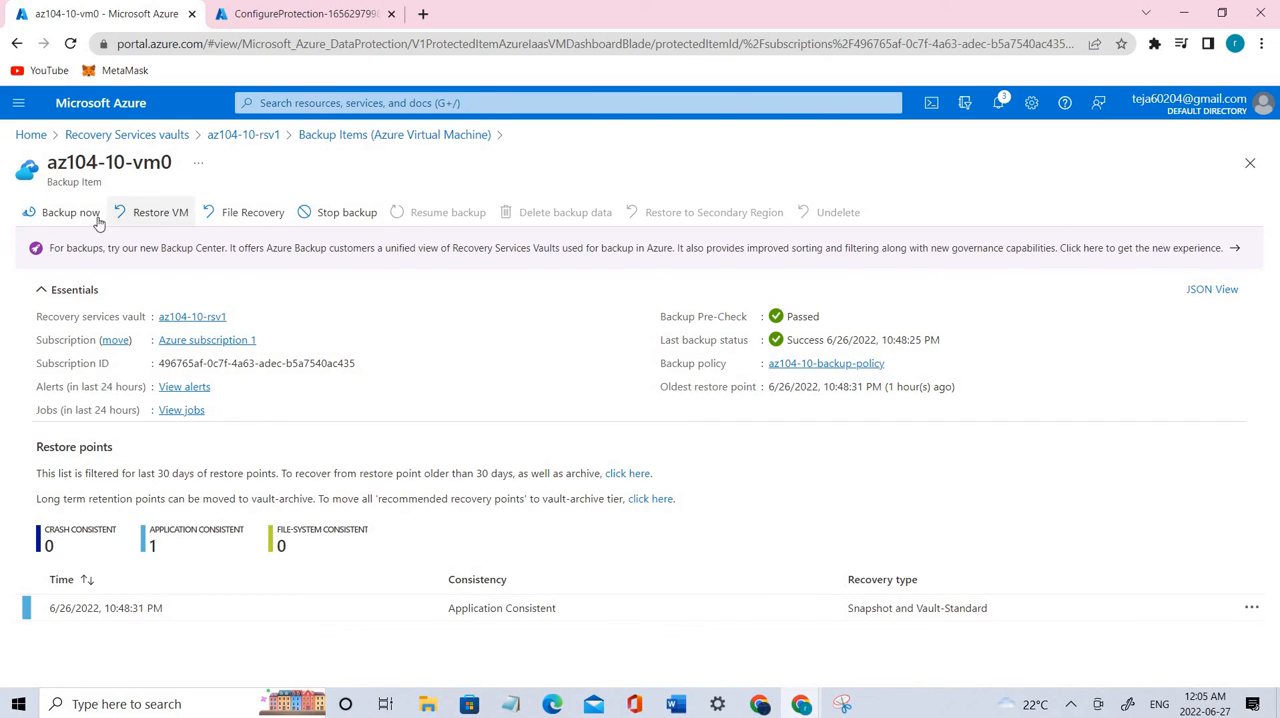
# Step: Set up stopping the backup of this virtual machine with Delete backup data, entering az104-10-vm0 as the backup item name
pyautogui.click(333, 222)
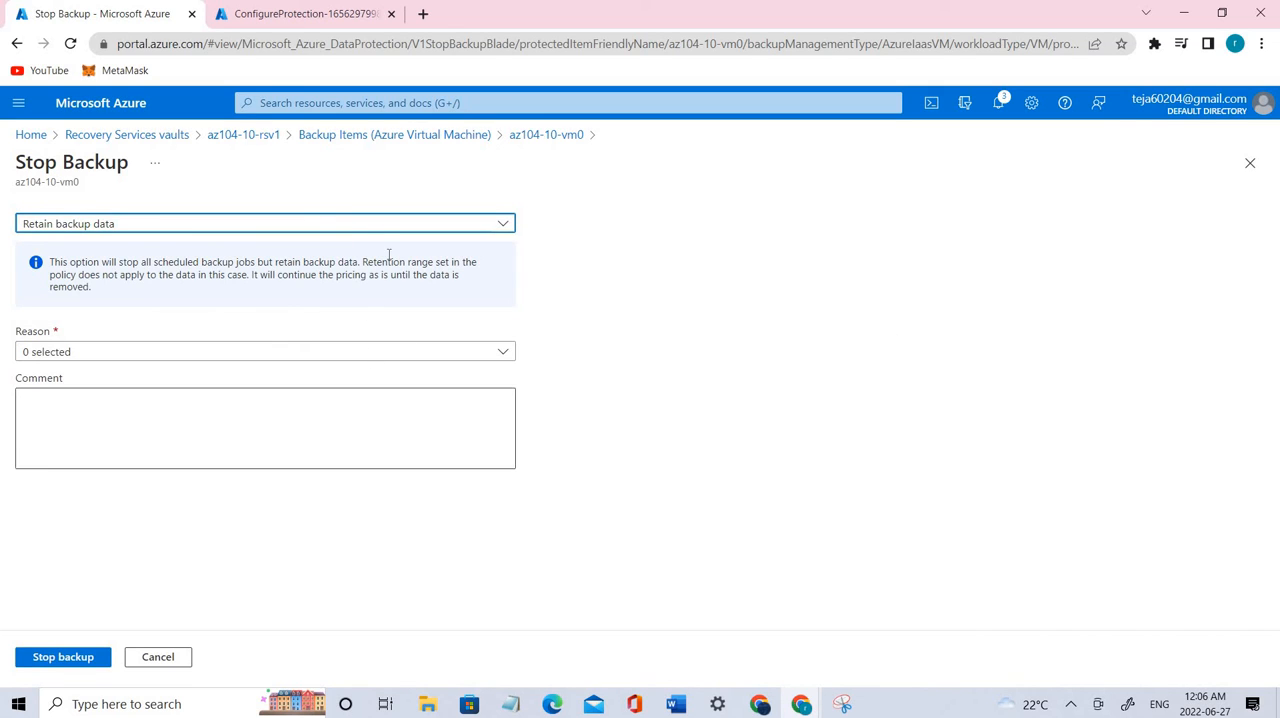
pyautogui.click(325, 226)
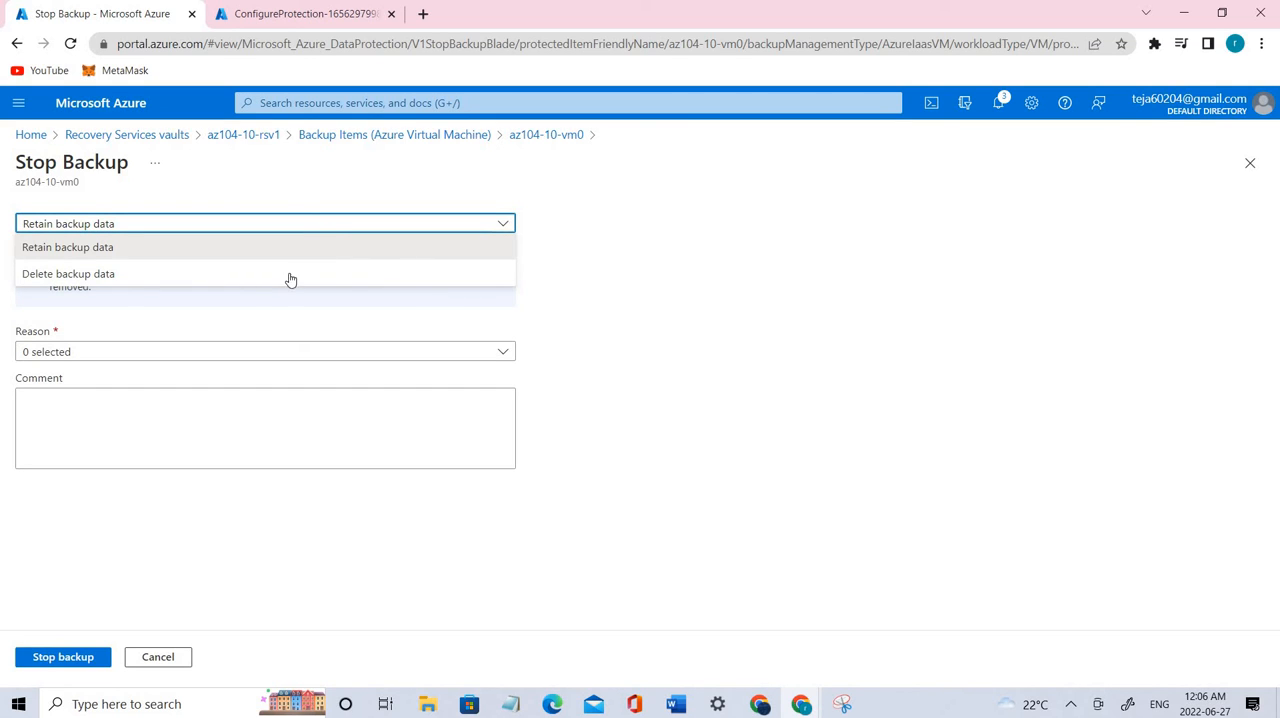
pyautogui.click(191, 279)
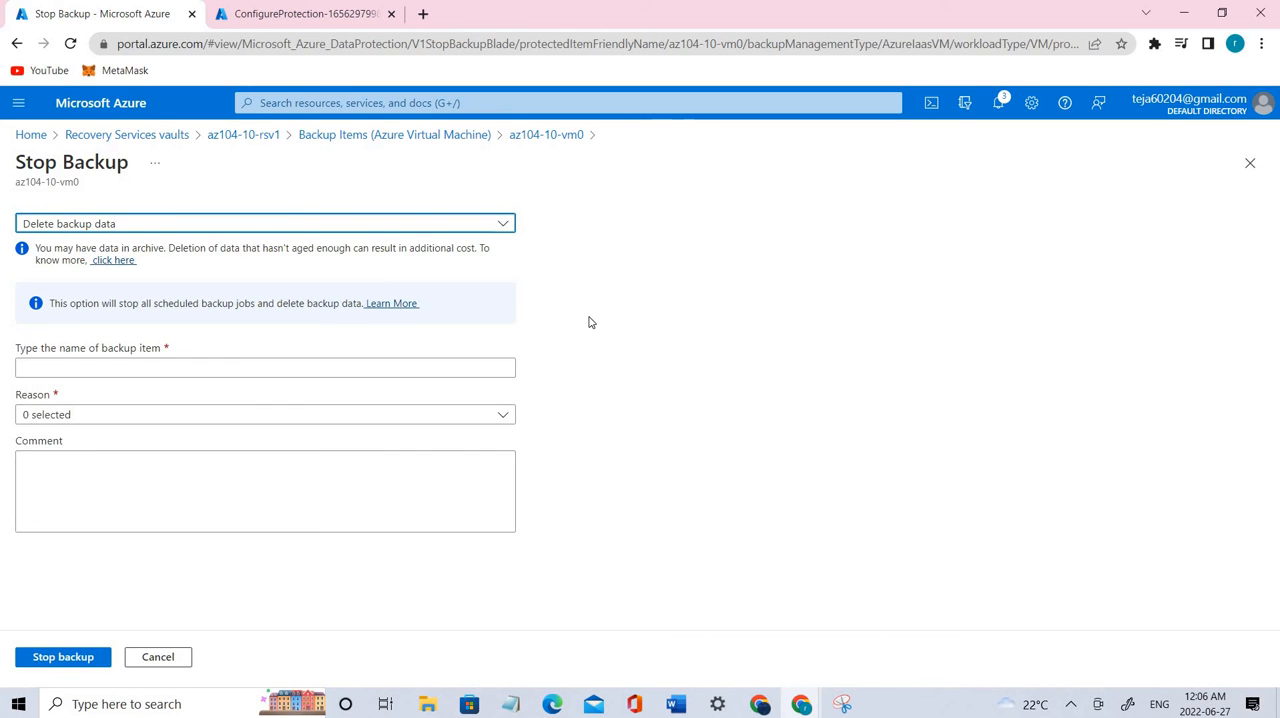
pyautogui.click(251, 365)
pyautogui.write('az104-10-vm0')
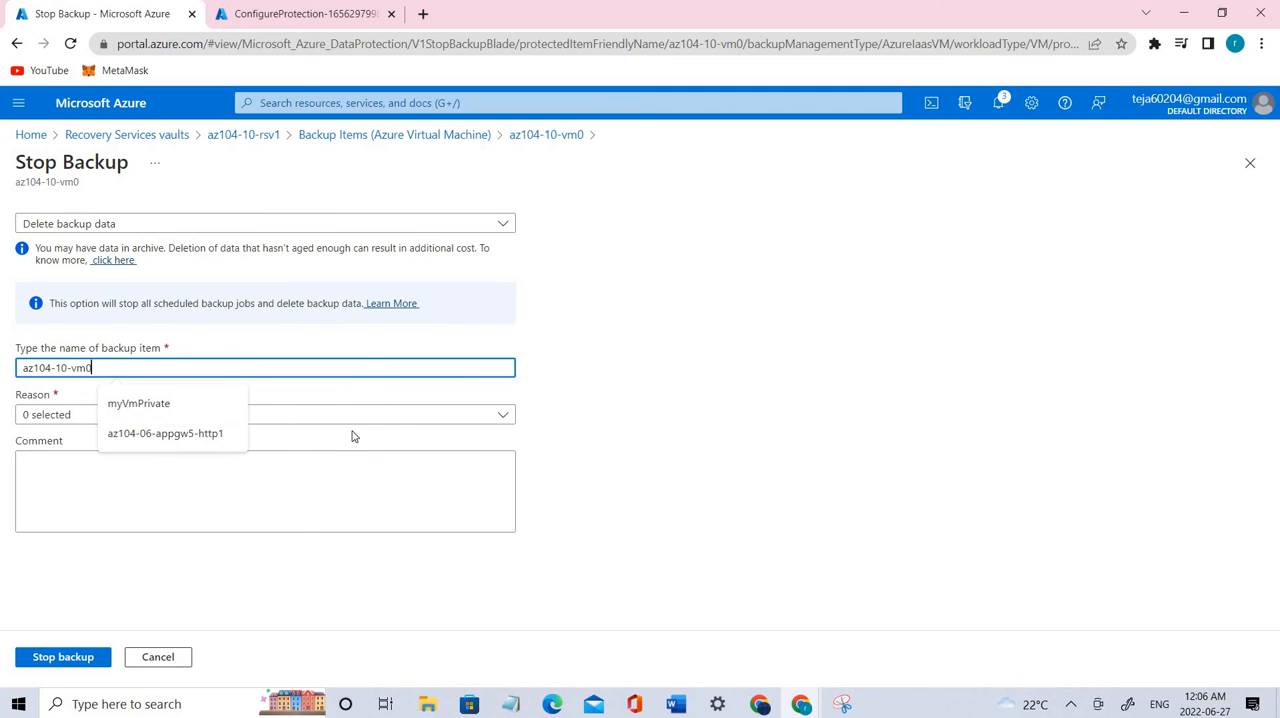
# Step: Choose Others as the reason, add the comment "az104 10 lab", and stop the backup
pyautogui.click(346, 415)
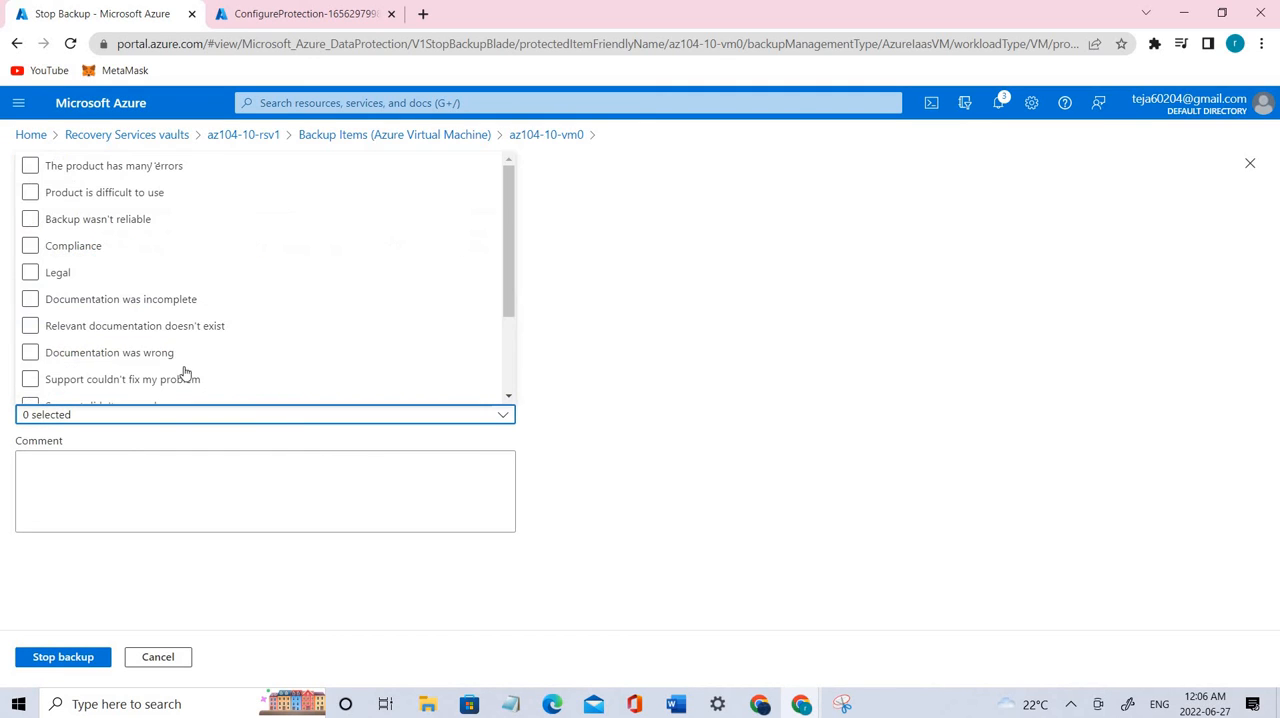
pyautogui.scroll(-3, 60, 350)
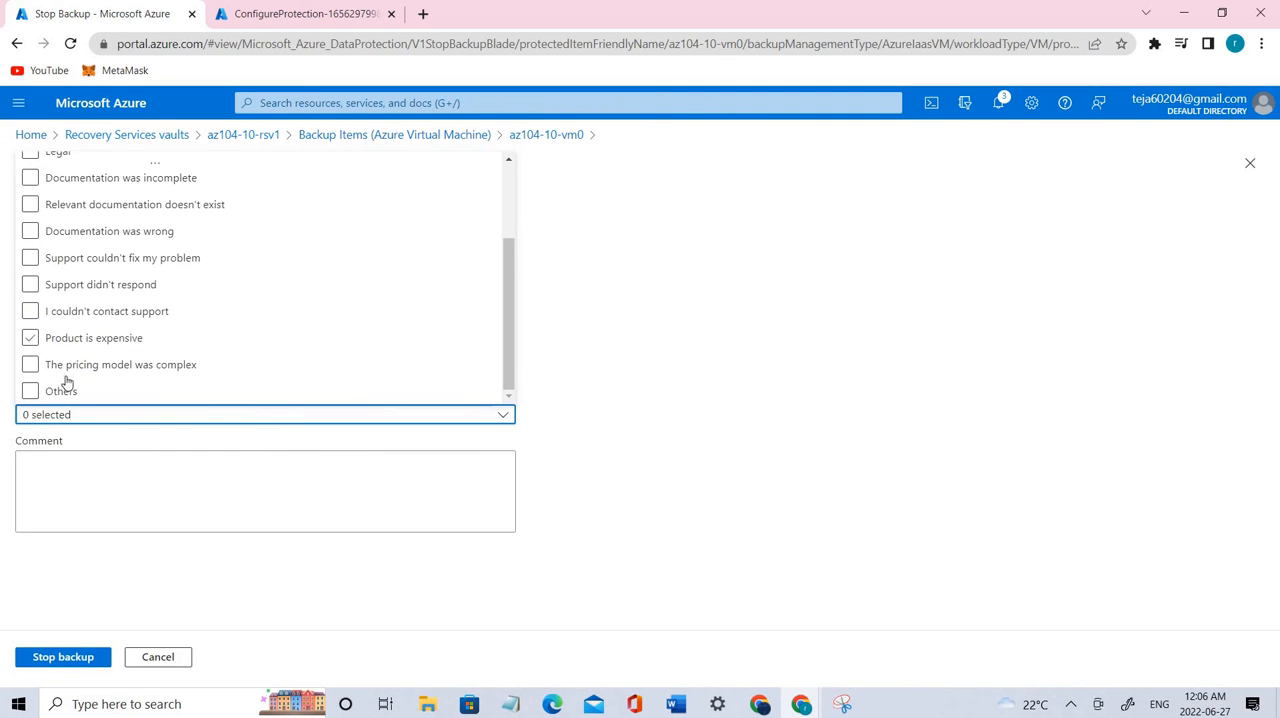
pyautogui.click(63, 386)
pyautogui.click(660, 427)
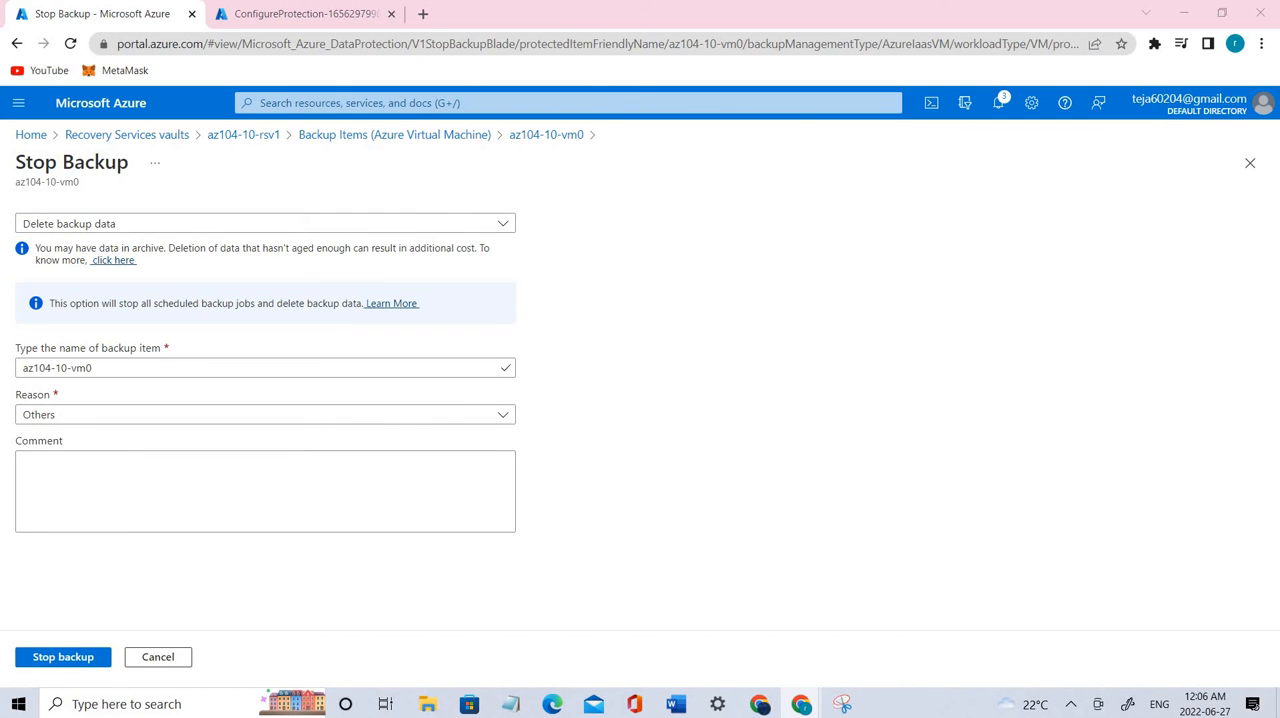
pyautogui.click(197, 492)
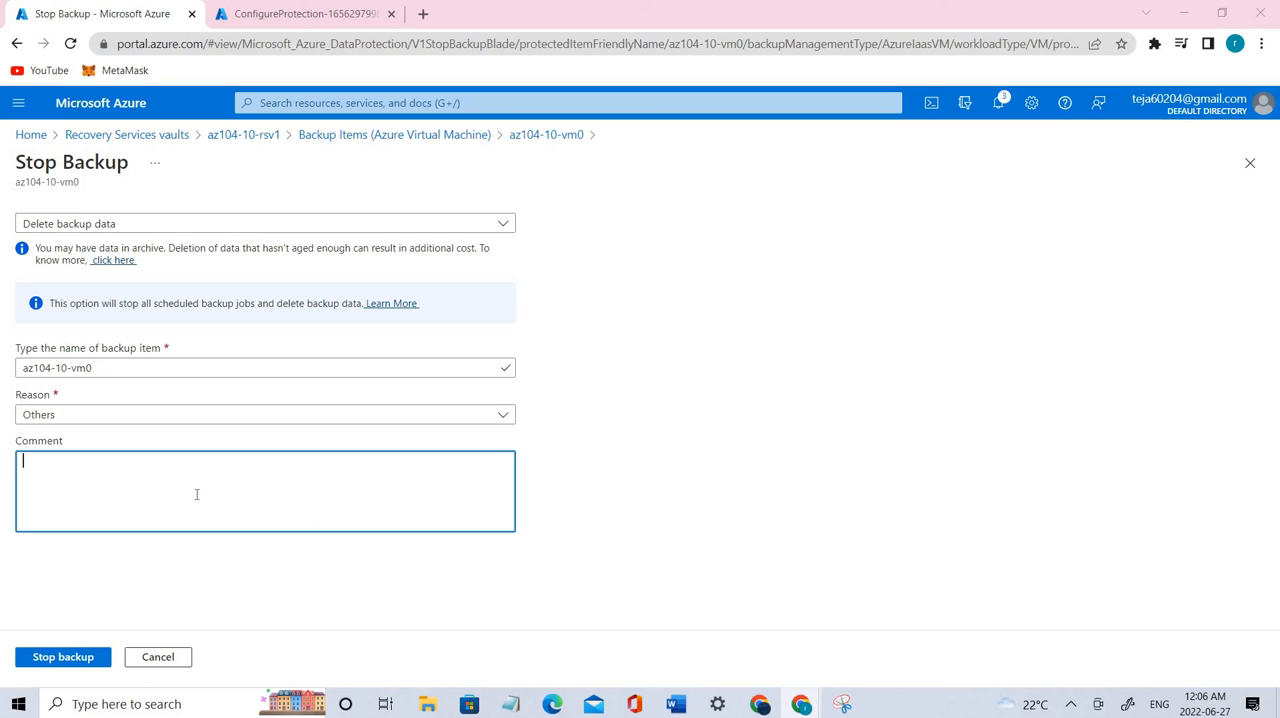
pyautogui.write('az104 10 lab')
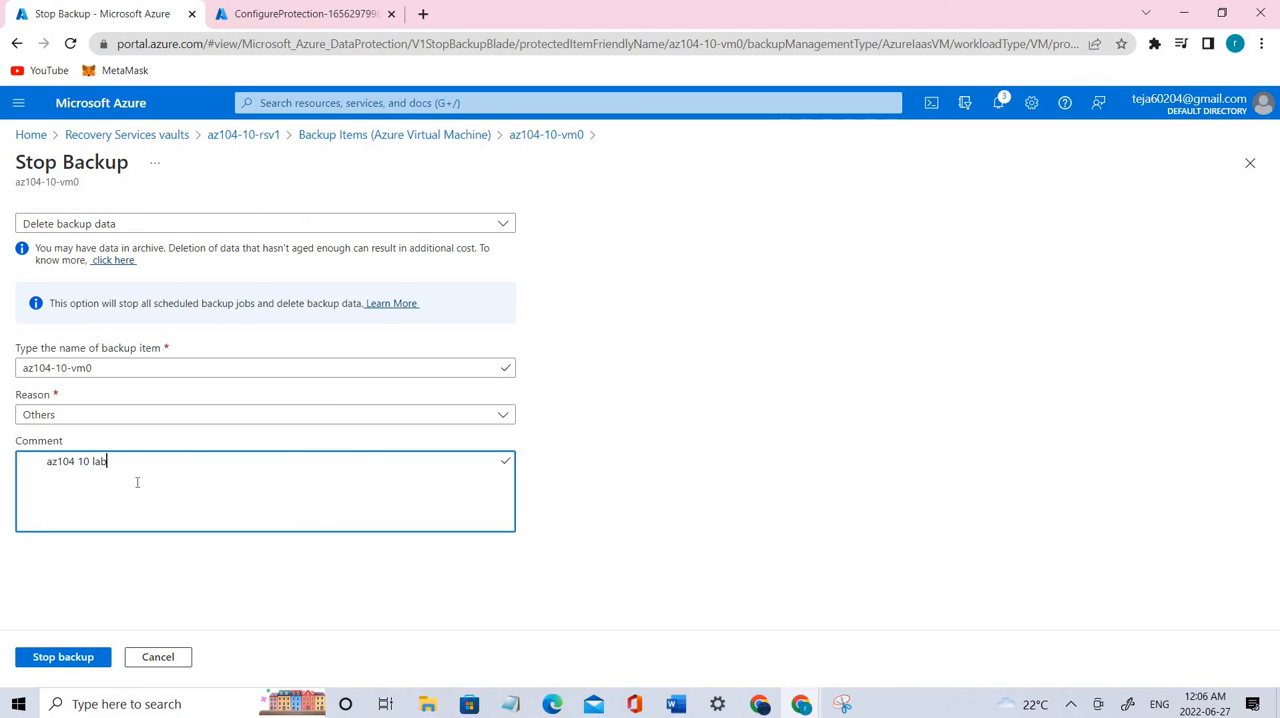
pyautogui.press('BackSpace')
pyautogui.click(50, 656)
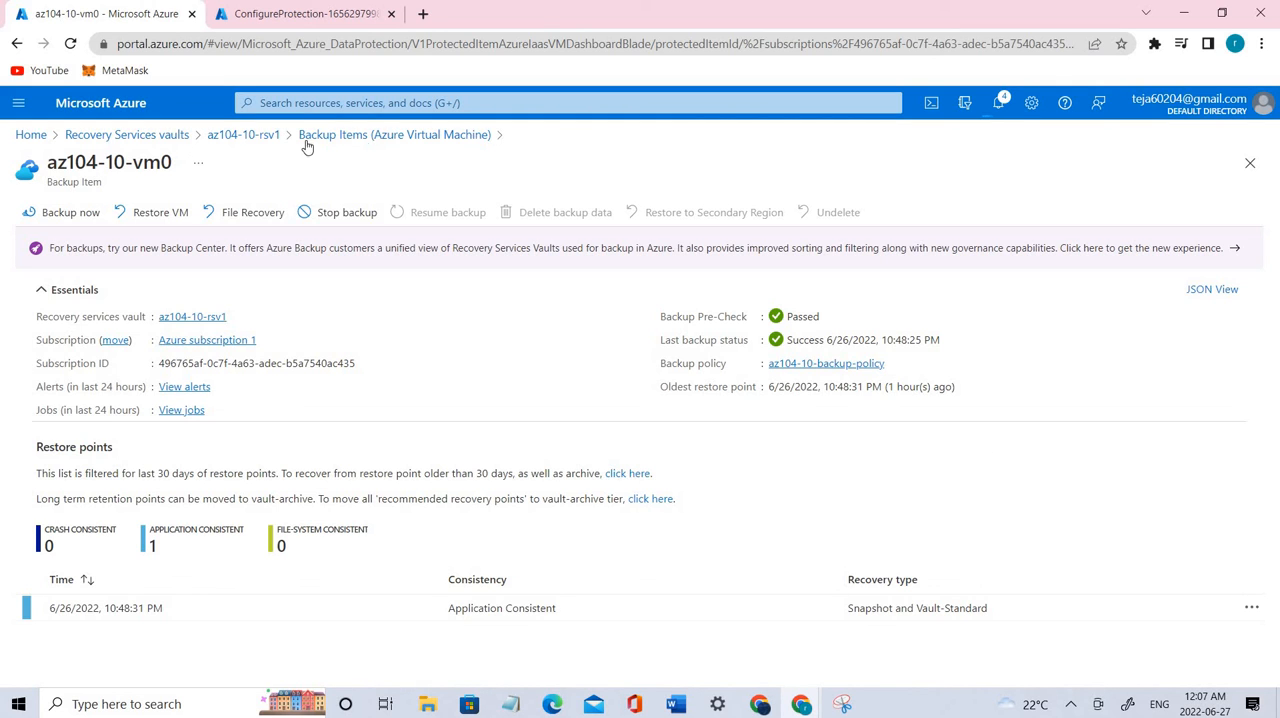
# Step: Refresh the vault's backup items and review the details of az104-10-vm0 under Azure Virtual Machine
pyautogui.click(238, 138)
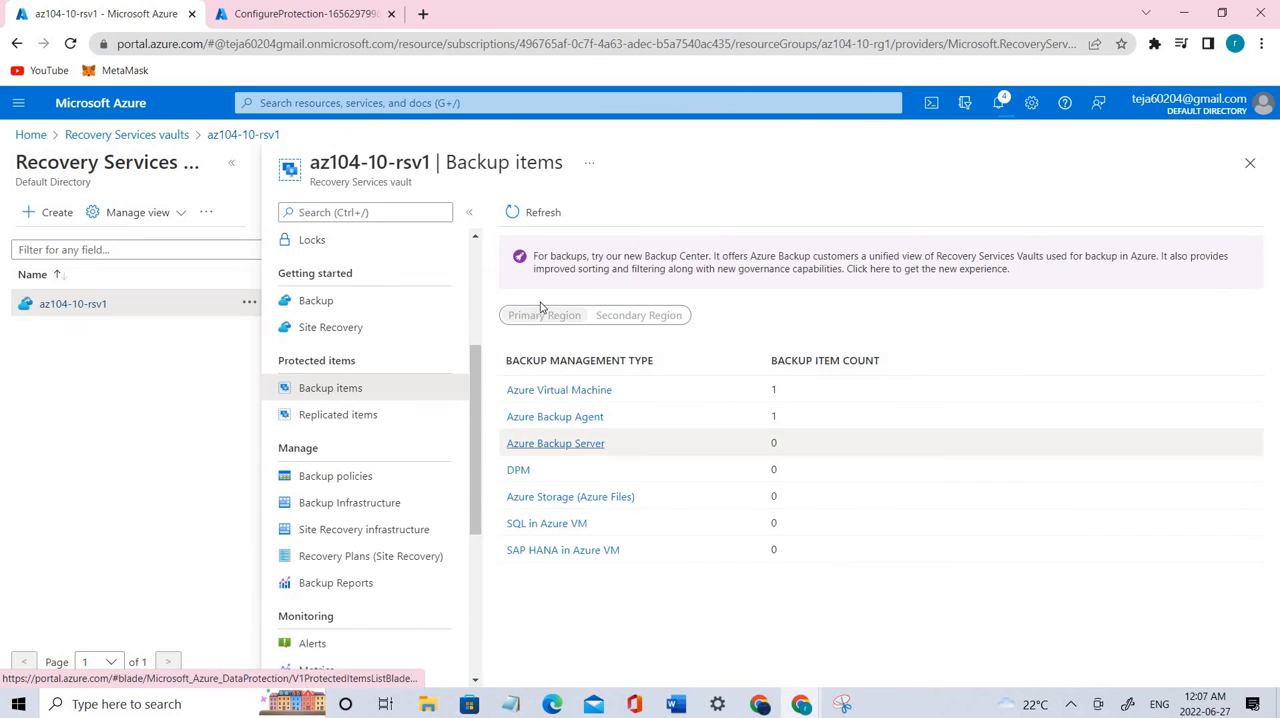
pyautogui.click(522, 218)
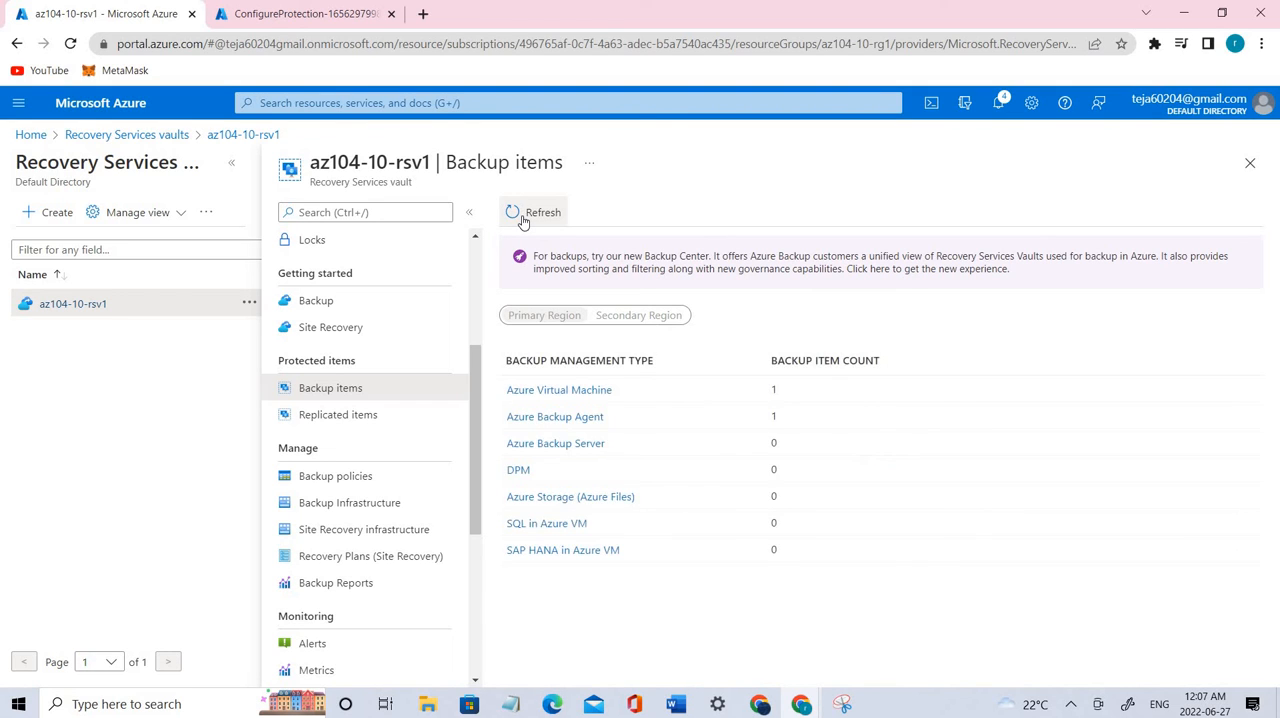
pyautogui.click(523, 222)
pyautogui.click(523, 222)
pyautogui.click(595, 393)
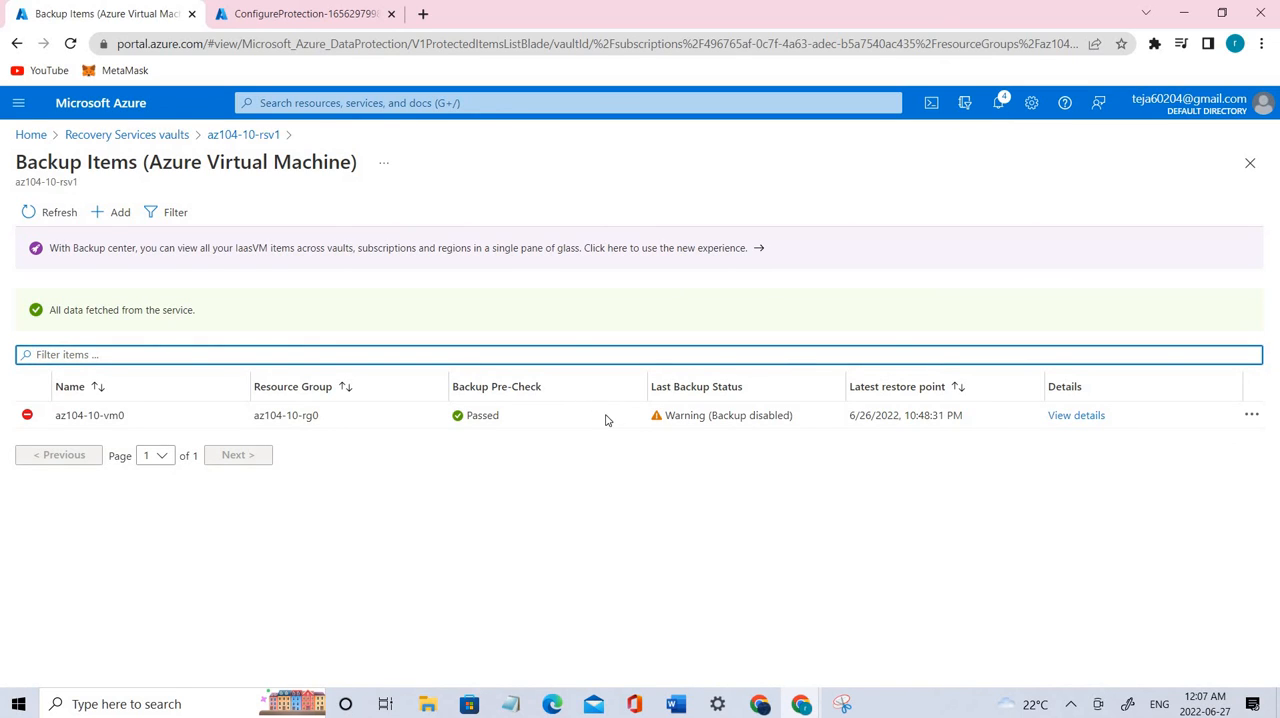
pyautogui.click(1076, 416)
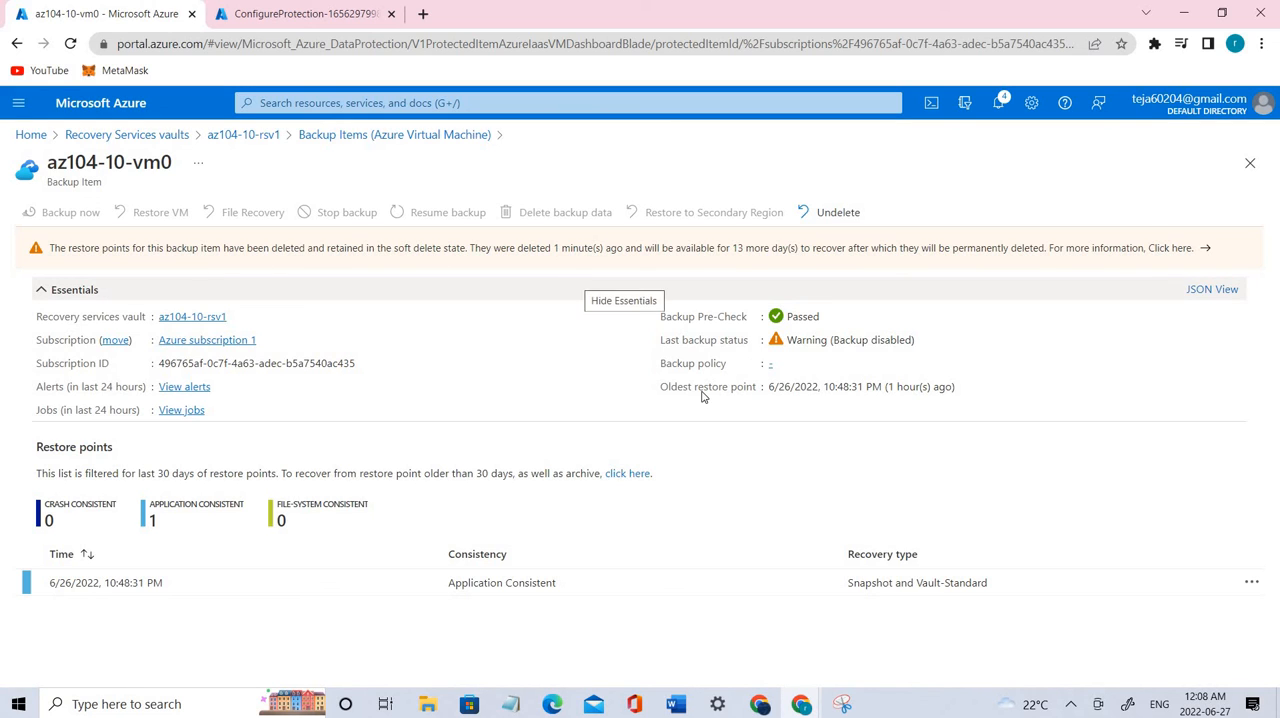
# Step: Return to the az104-10-rsv1 vault and open the Security Settings from its backup properties
pyautogui.moveTo(771, 205); pyautogui.dragTo(851, 181)
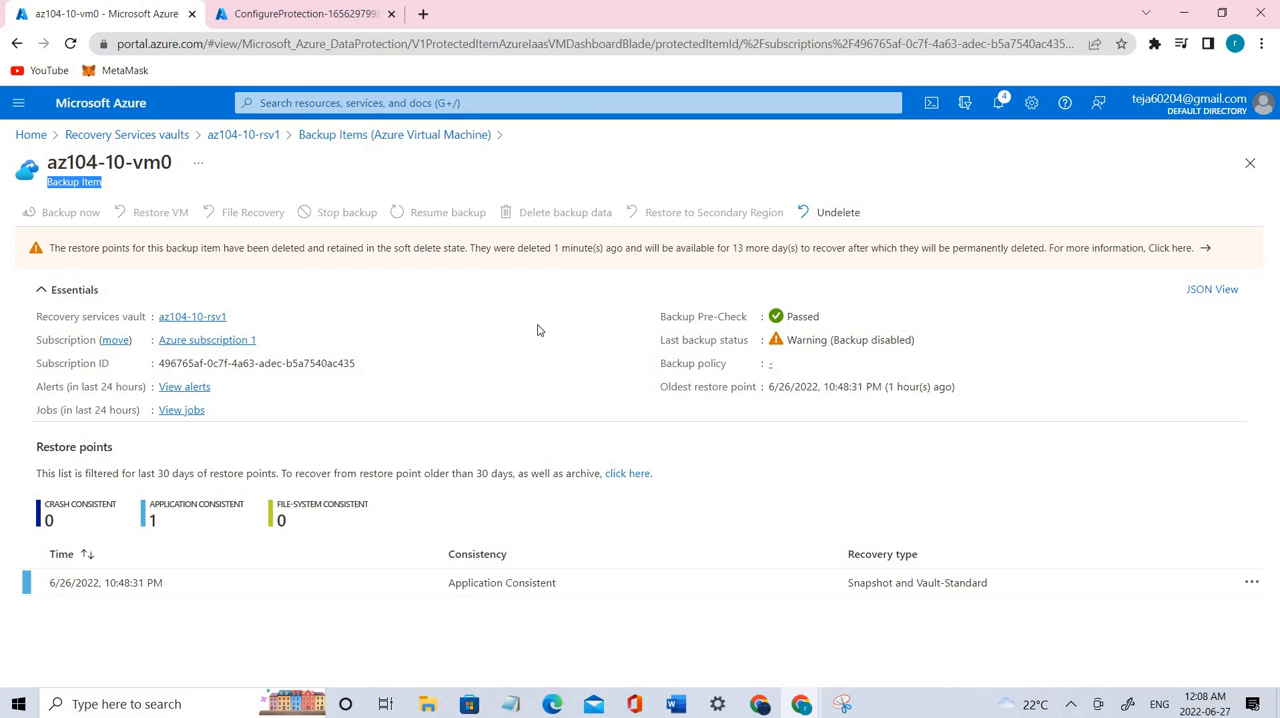
pyautogui.click(216, 142)
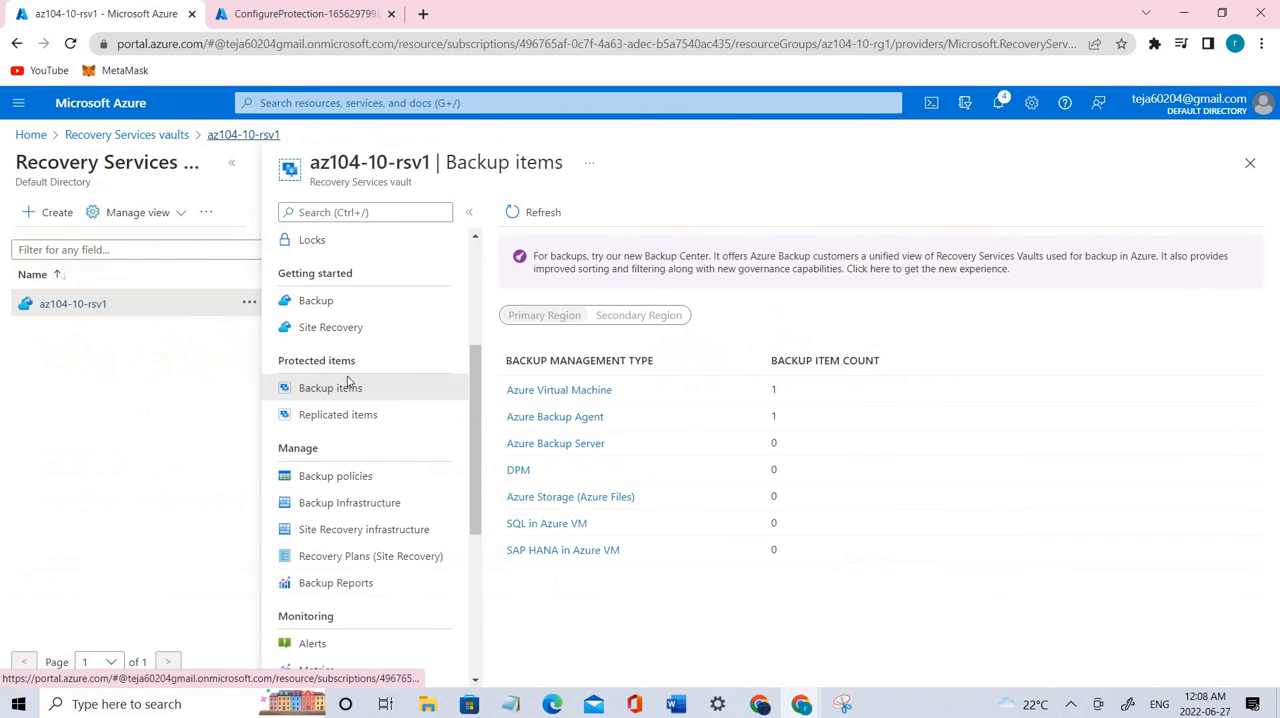
pyautogui.scroll(-3, 355, 500)
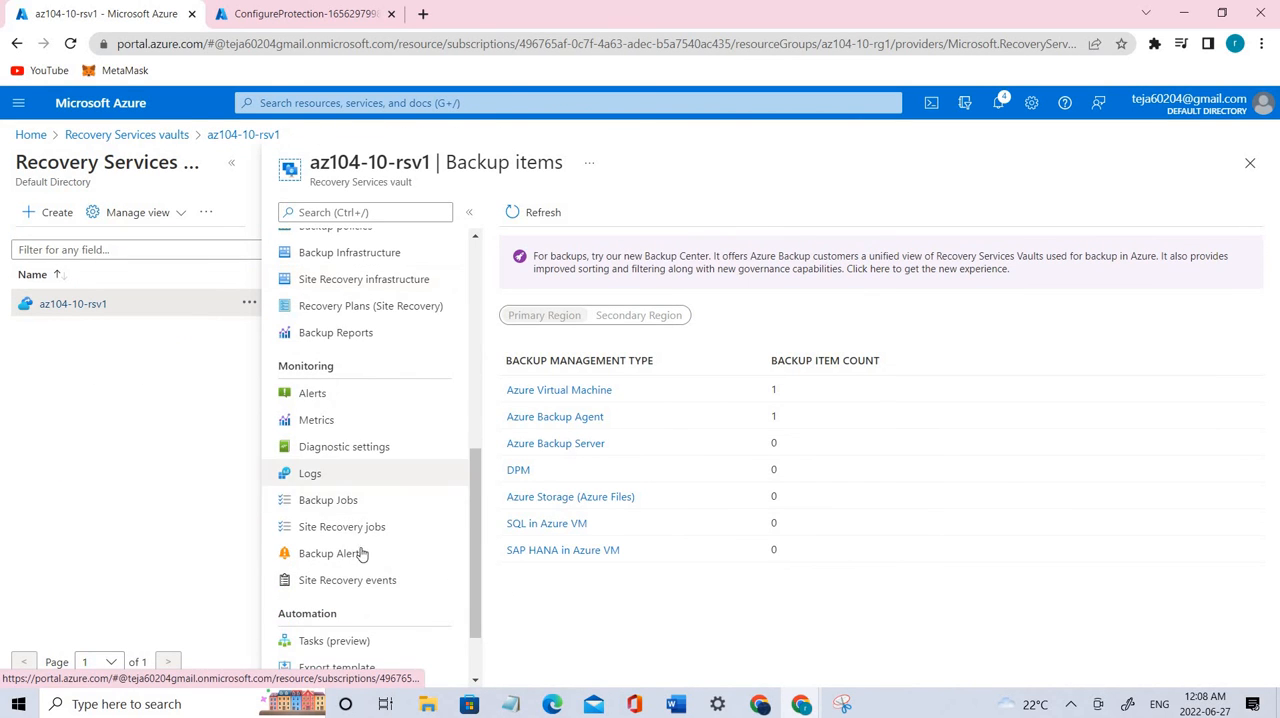
pyautogui.scroll(-1, 355, 550)
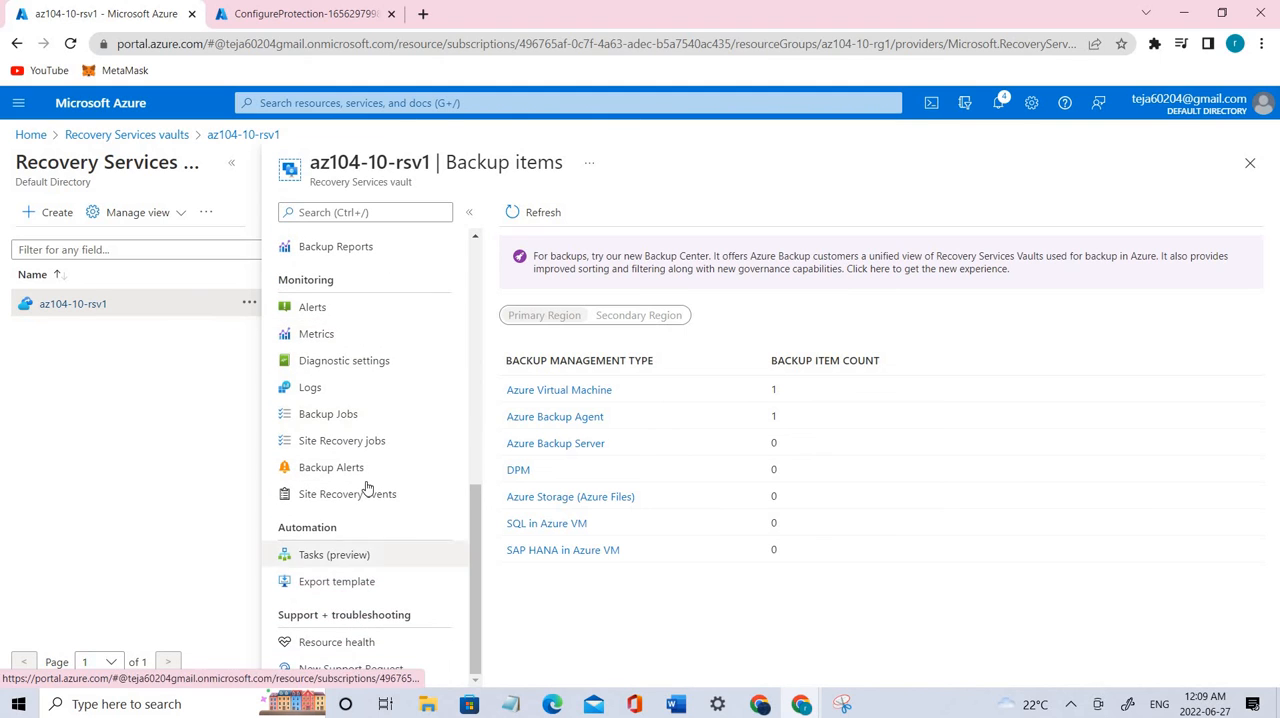
pyautogui.scroll(1, 339, 390)
pyautogui.scroll(8, 339, 390)
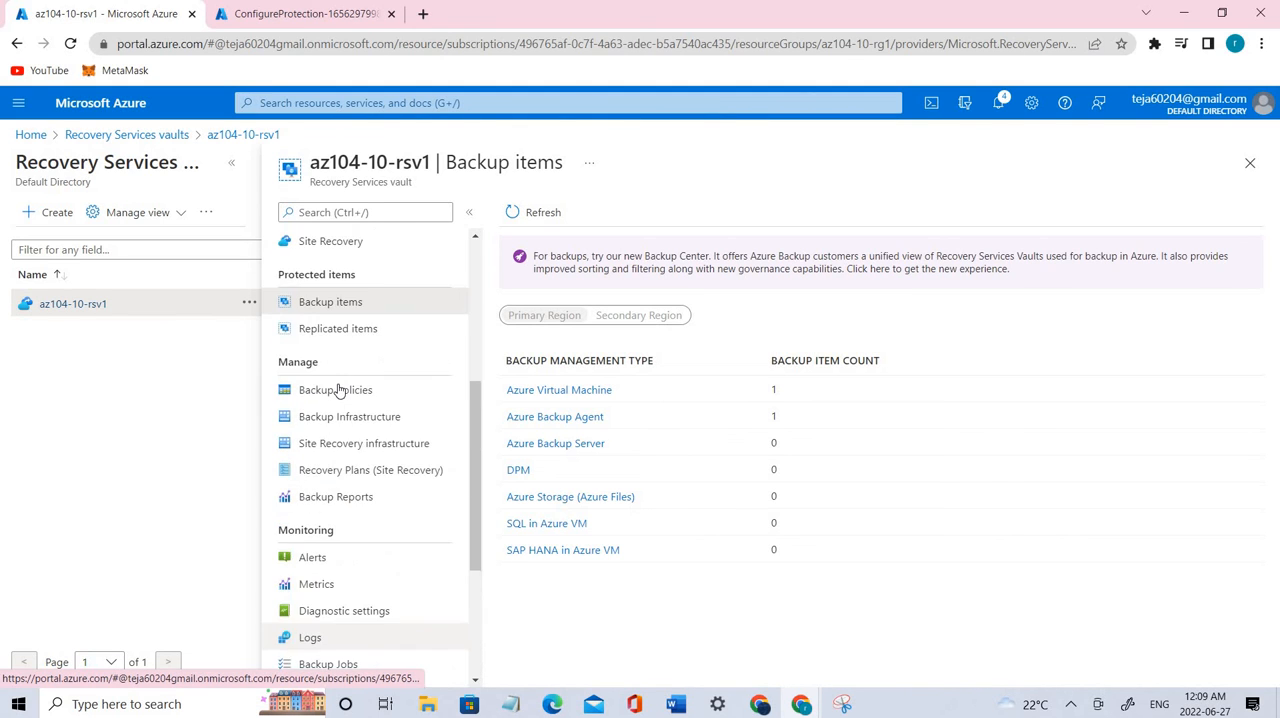
pyautogui.click(330, 377)
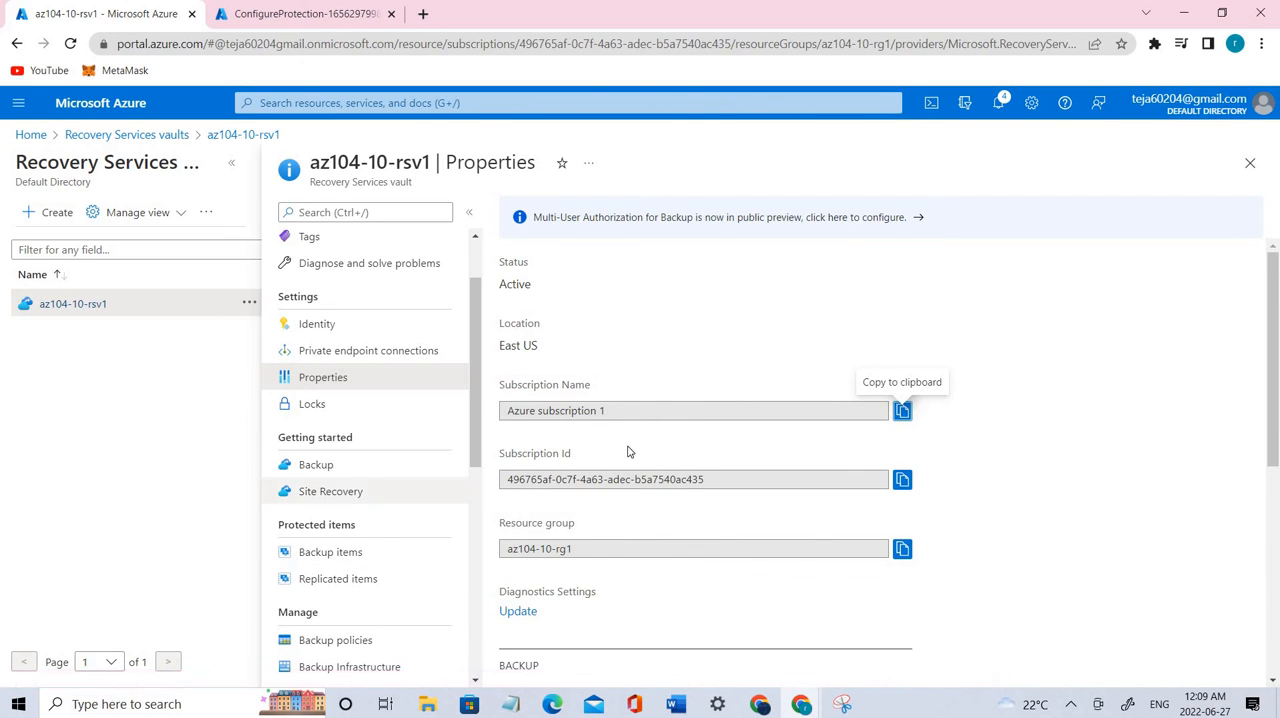
pyautogui.scroll(-3, 635, 505)
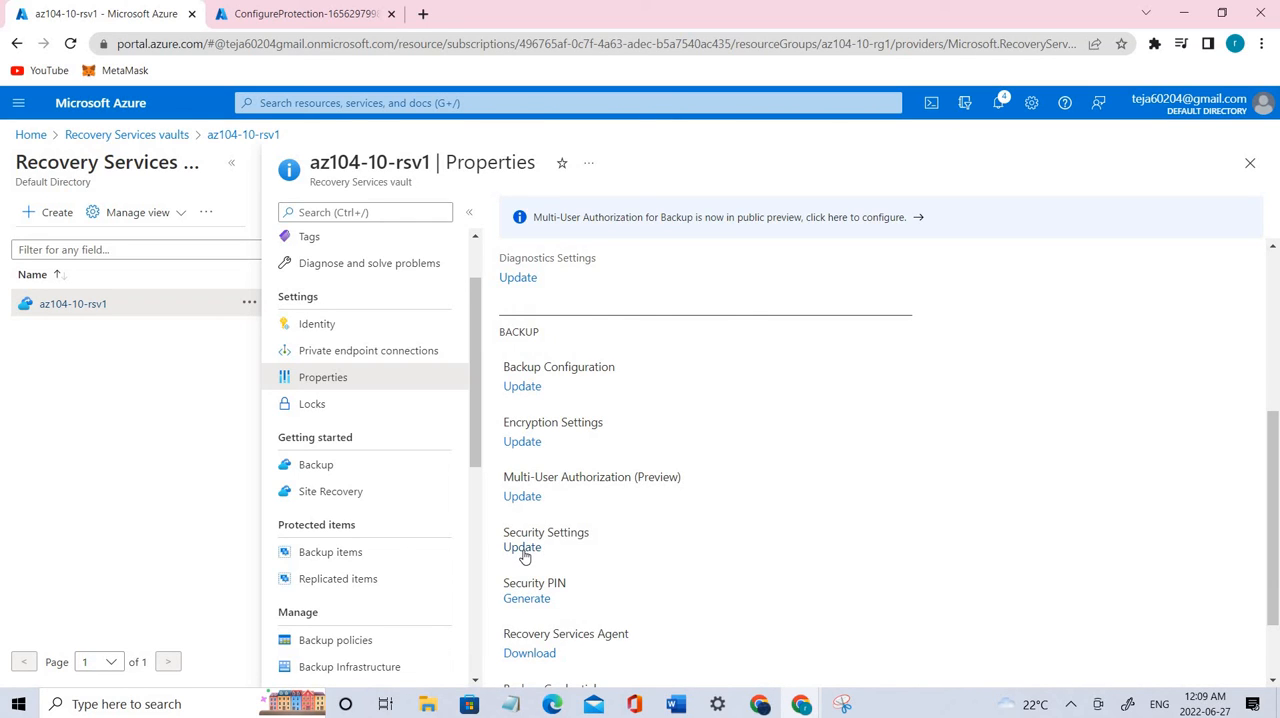
pyautogui.click(523, 553)
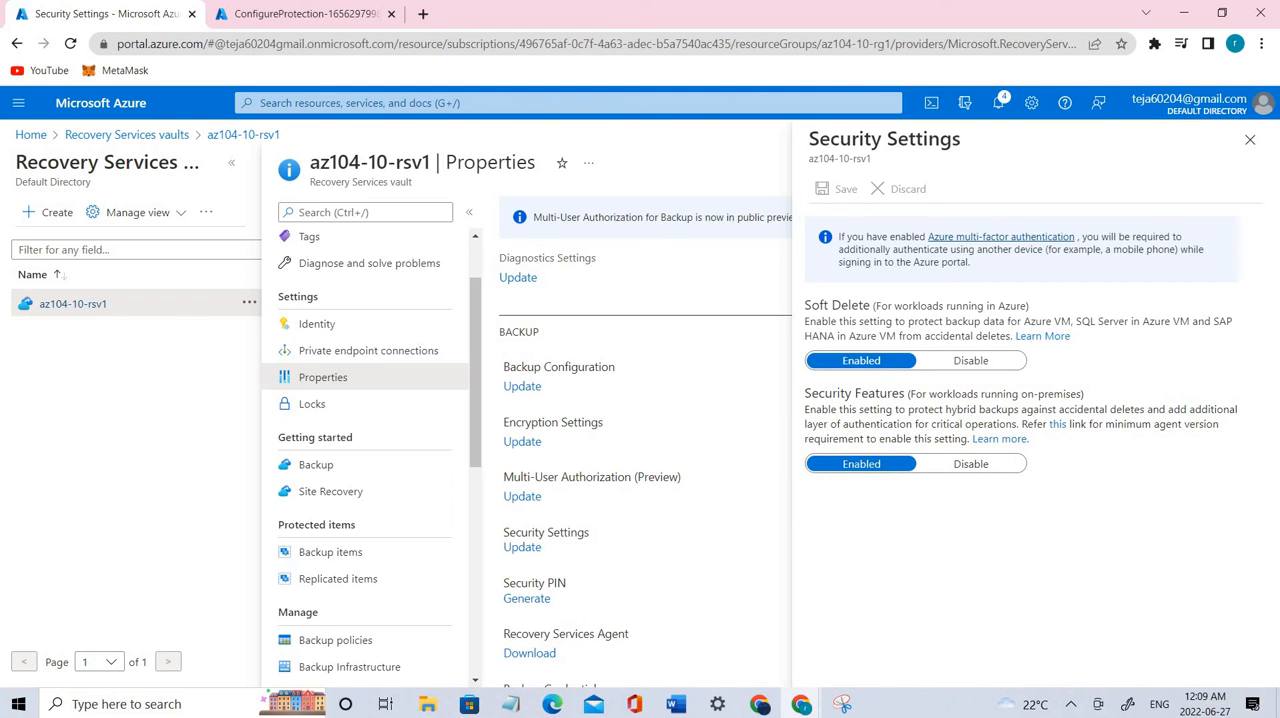
# Step: Disable Soft Delete and Security Features for the vault, save the security settings and close them
pyautogui.click(940, 362)
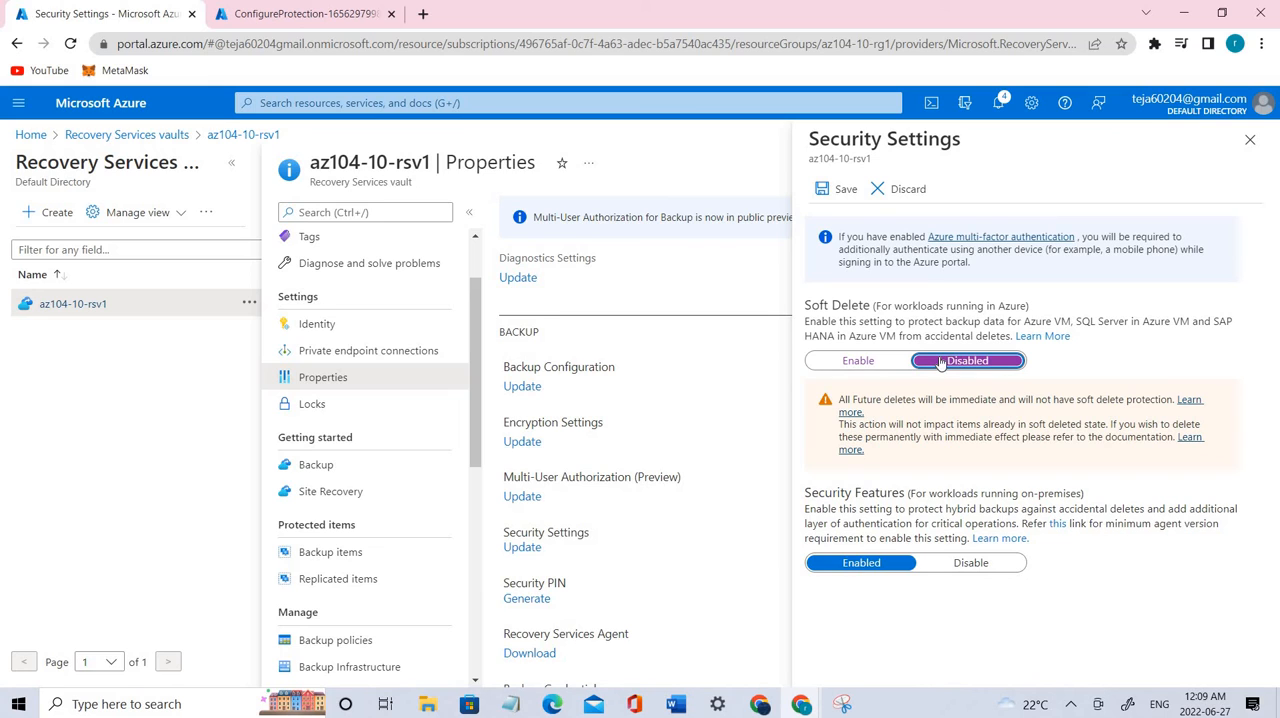
pyautogui.click(988, 563)
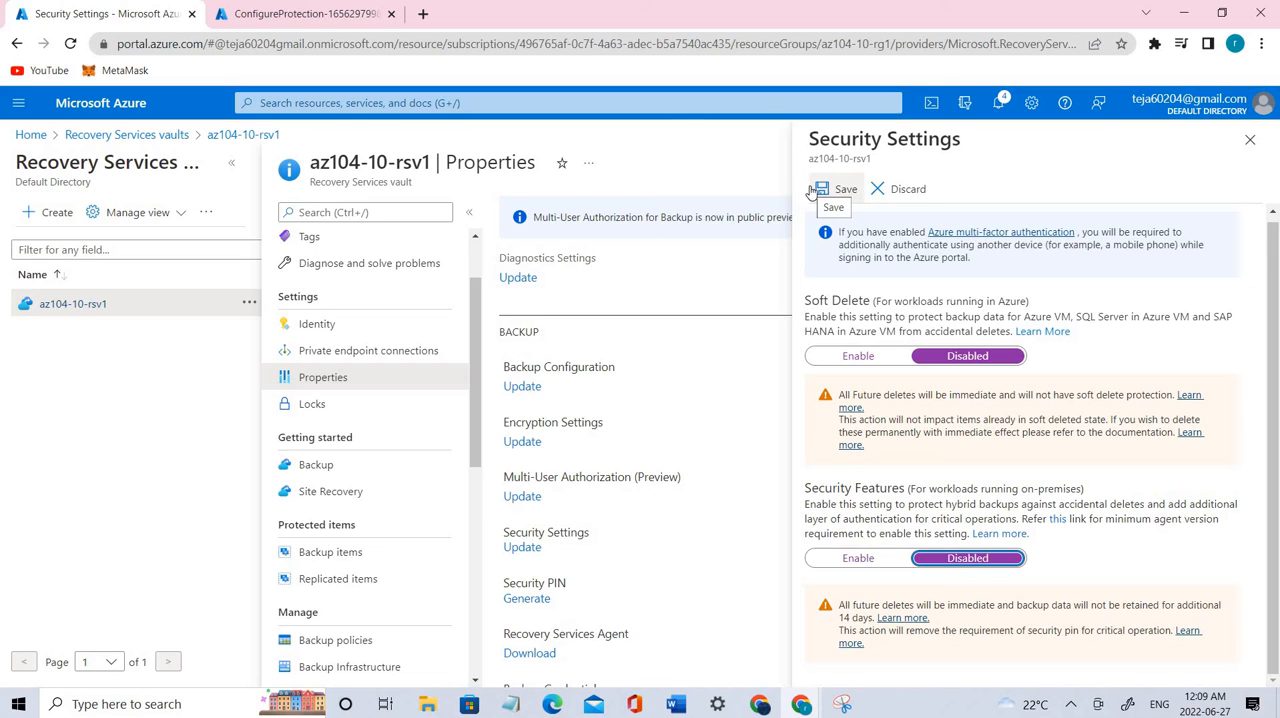
pyautogui.click(813, 191)
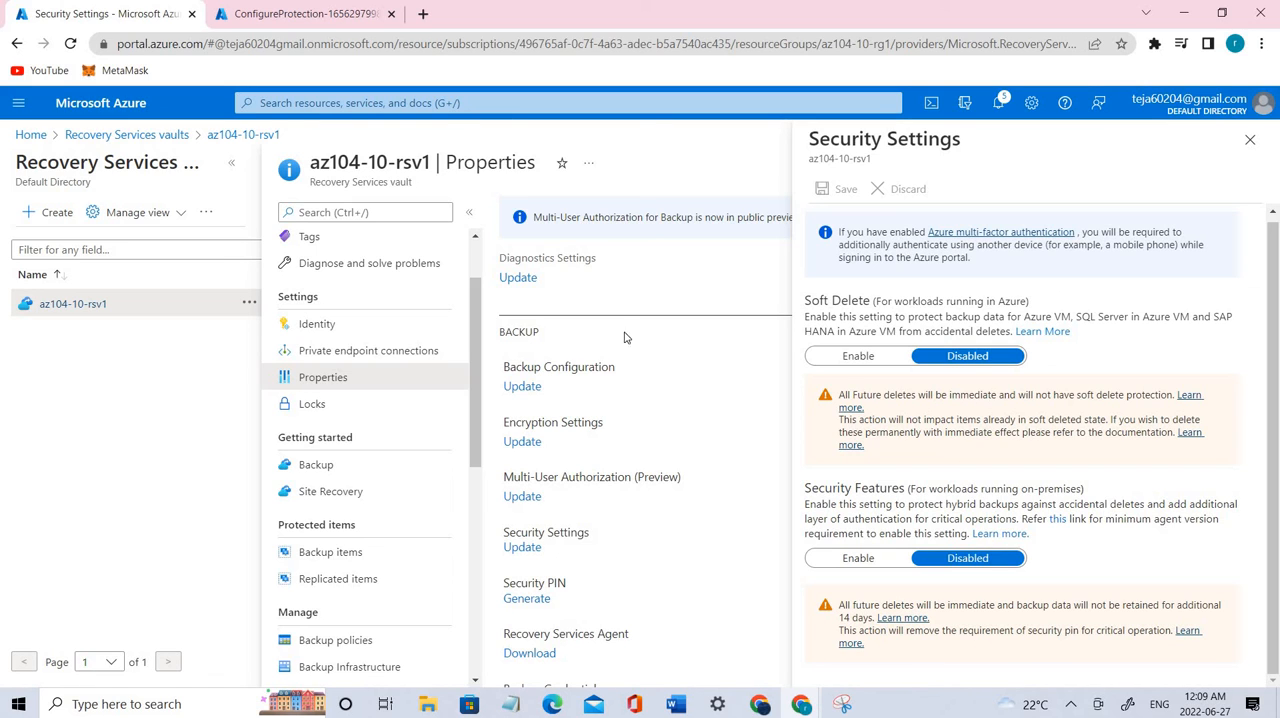
pyautogui.click(1249, 141)
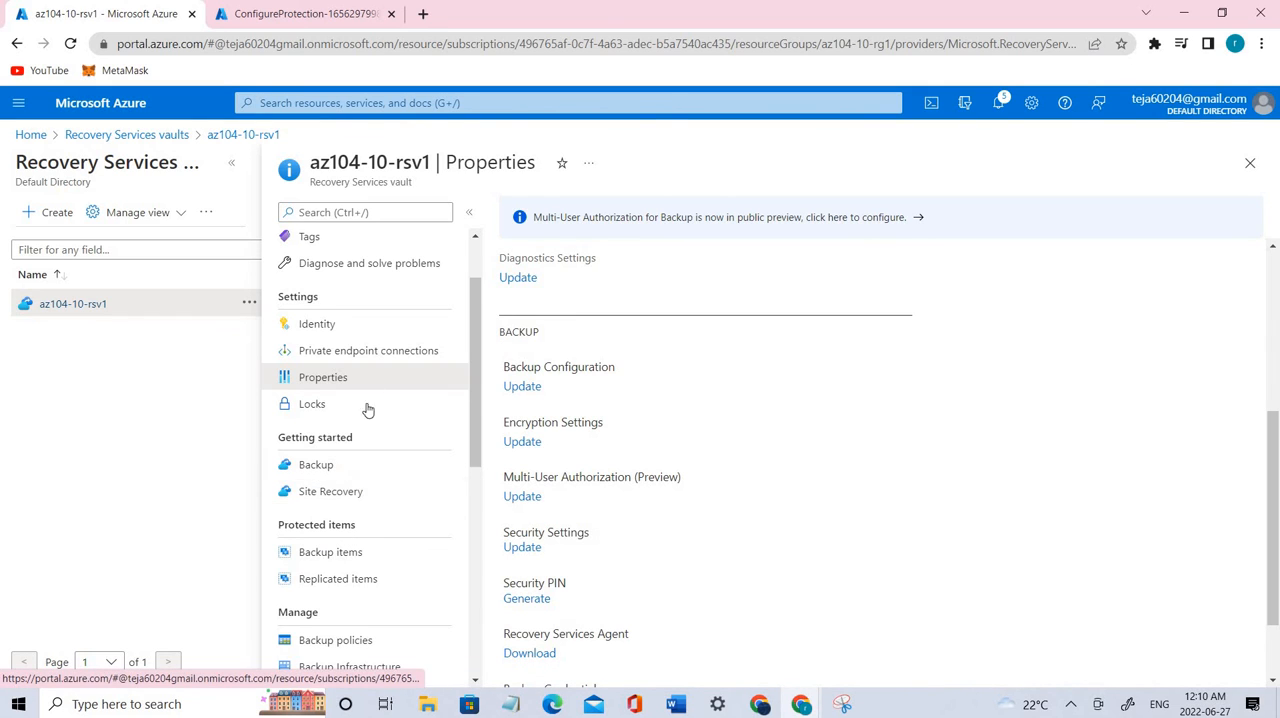
# Step: Open the details of az104-10-vm0 from the vault's Azure Virtual Machine backup items
pyautogui.scroll(2, 368, 410)
pyautogui.click(329, 553)
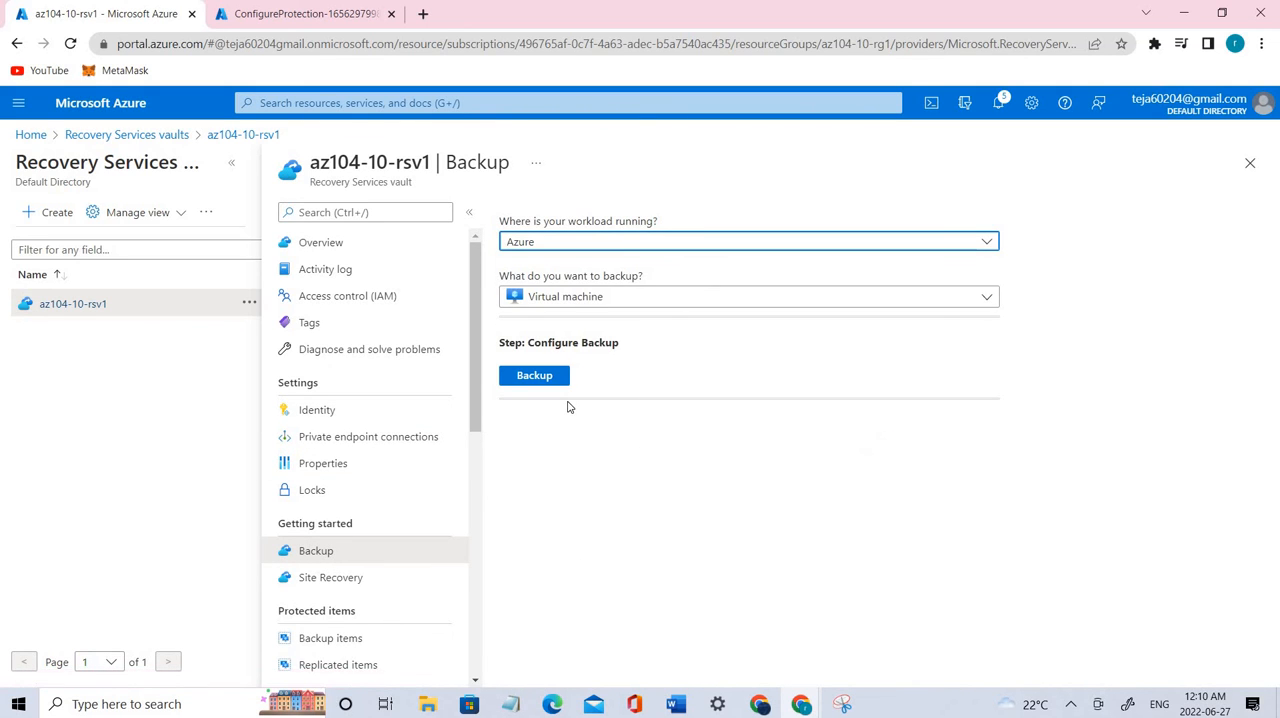
pyautogui.scroll(-1, 371, 563)
pyautogui.click(371, 557)
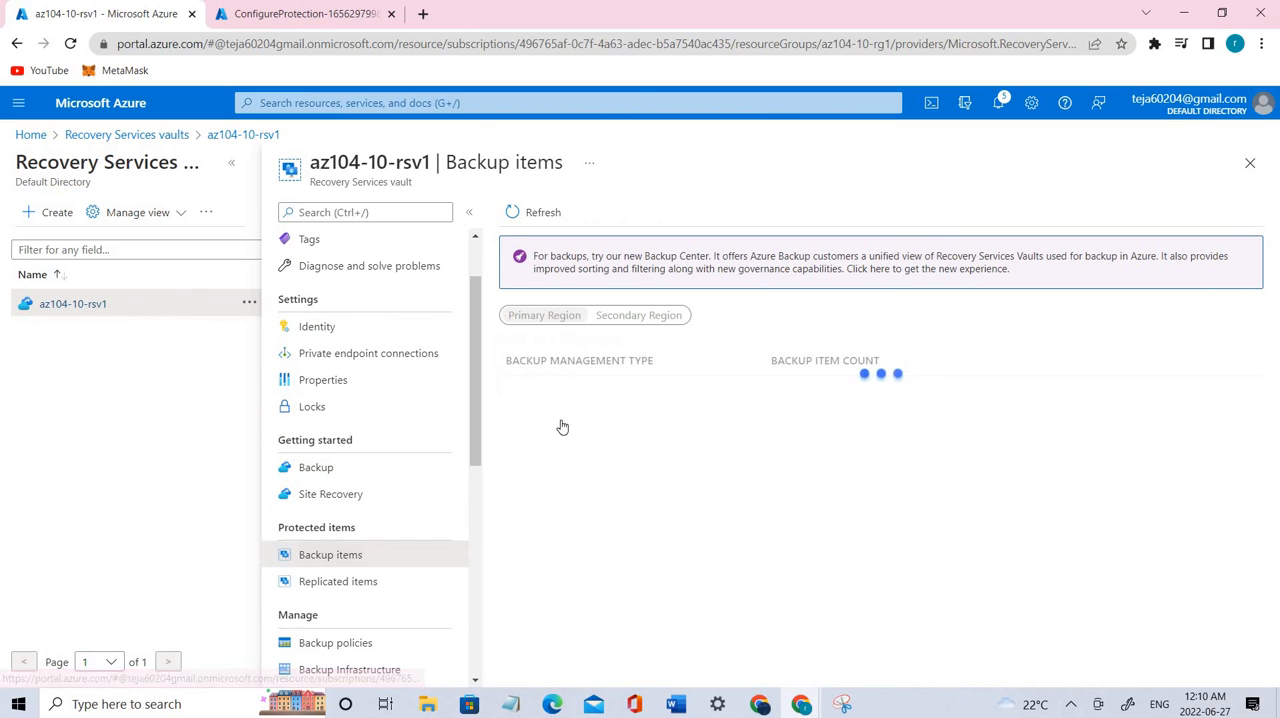
pyautogui.click(586, 392)
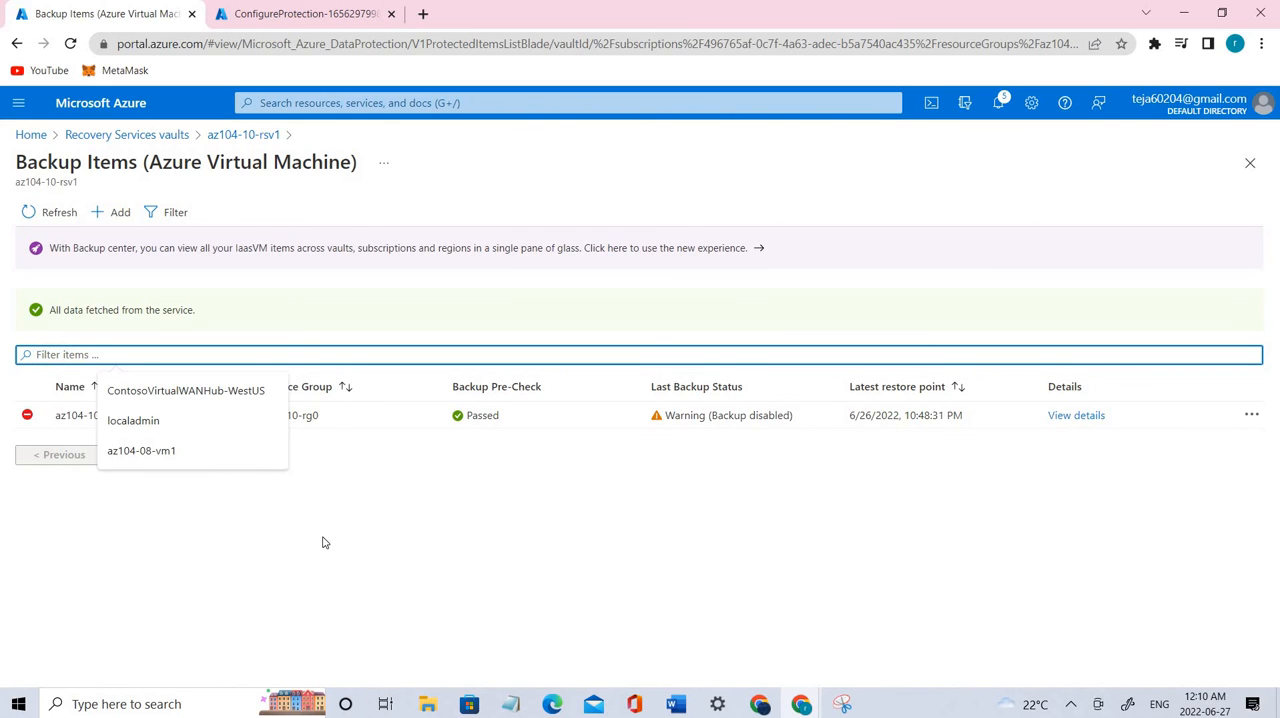
pyautogui.click(428, 429)
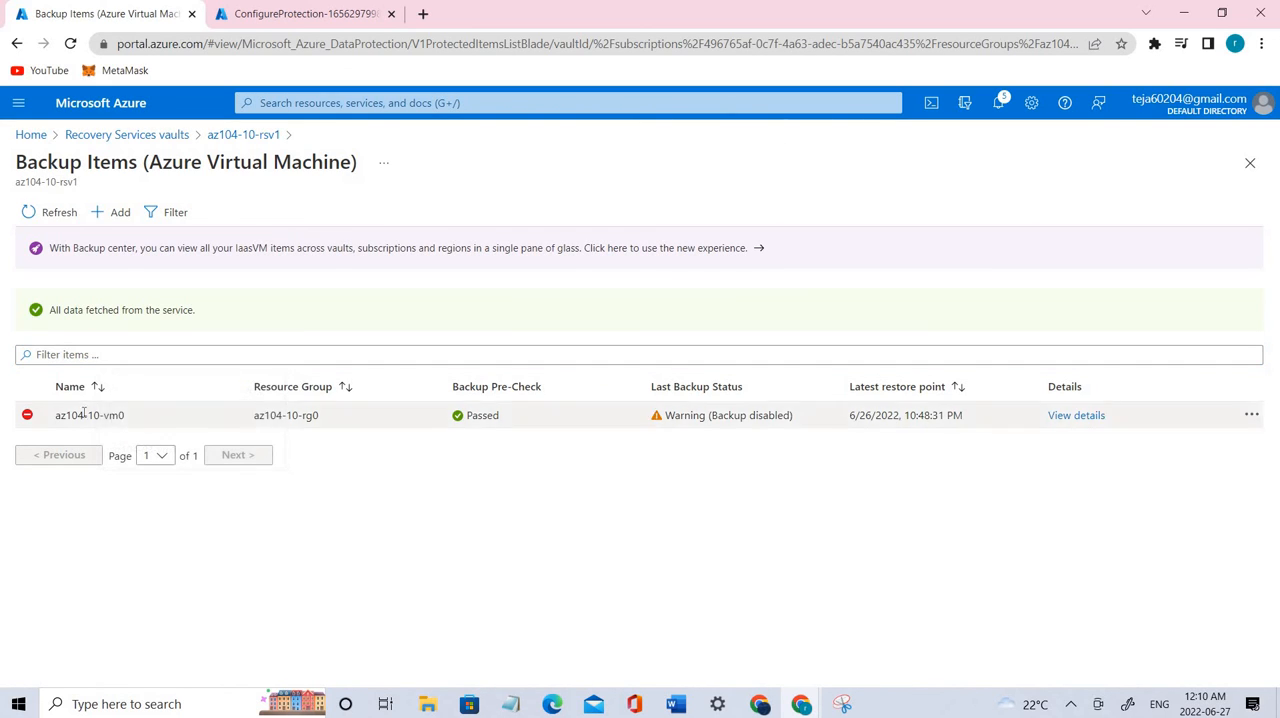
pyautogui.click(1080, 416)
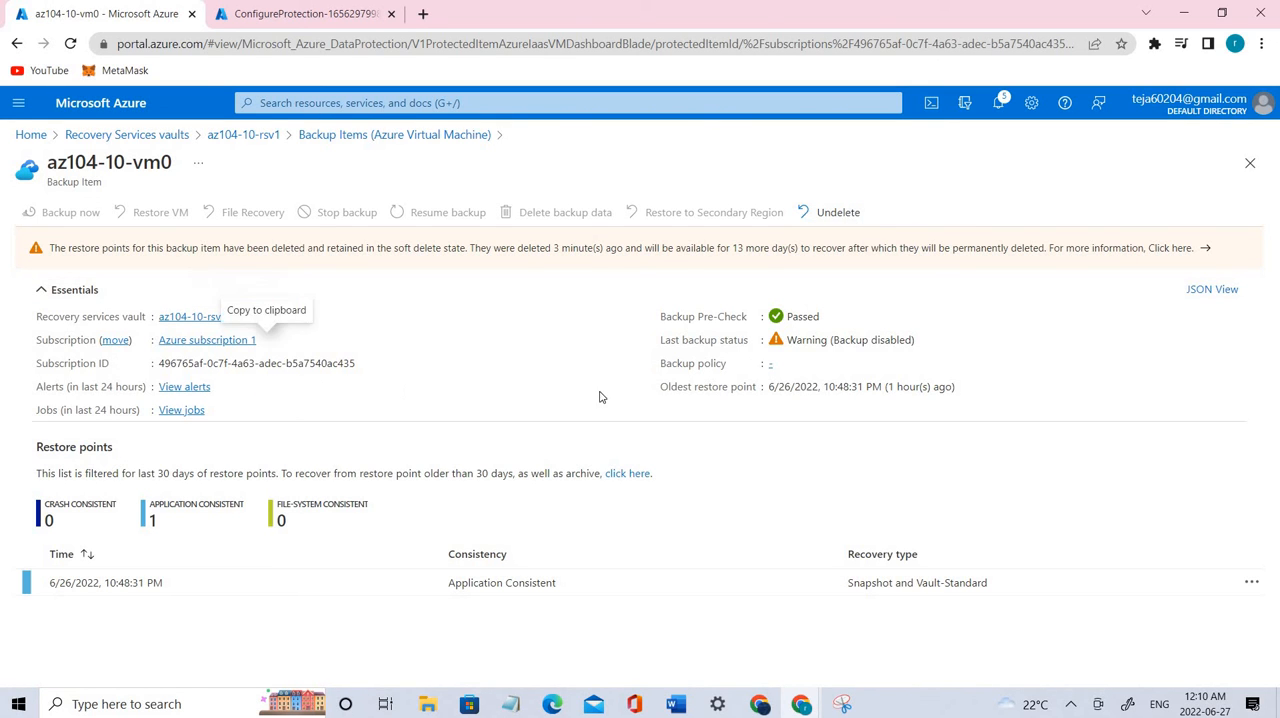
# Step: Undelete the restore points of az104-10-vm0 and reopen the details of this backup item
pyautogui.click(848, 214)
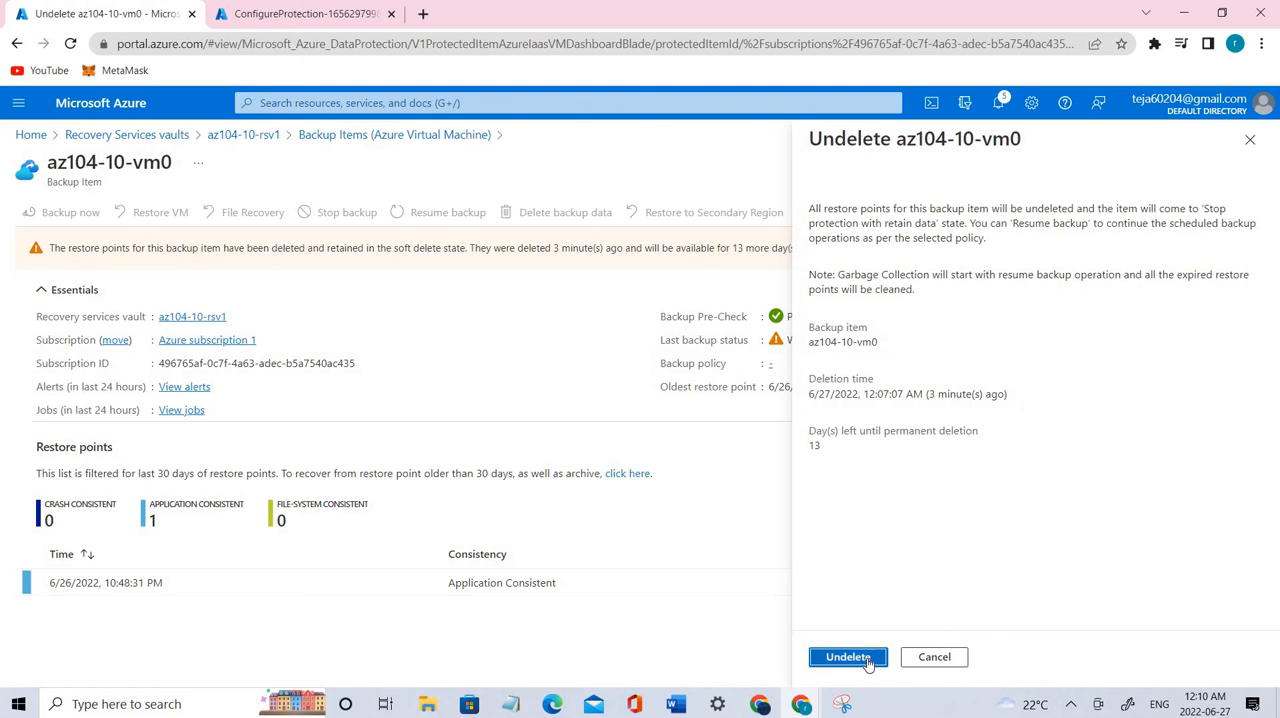
pyautogui.click(848, 657)
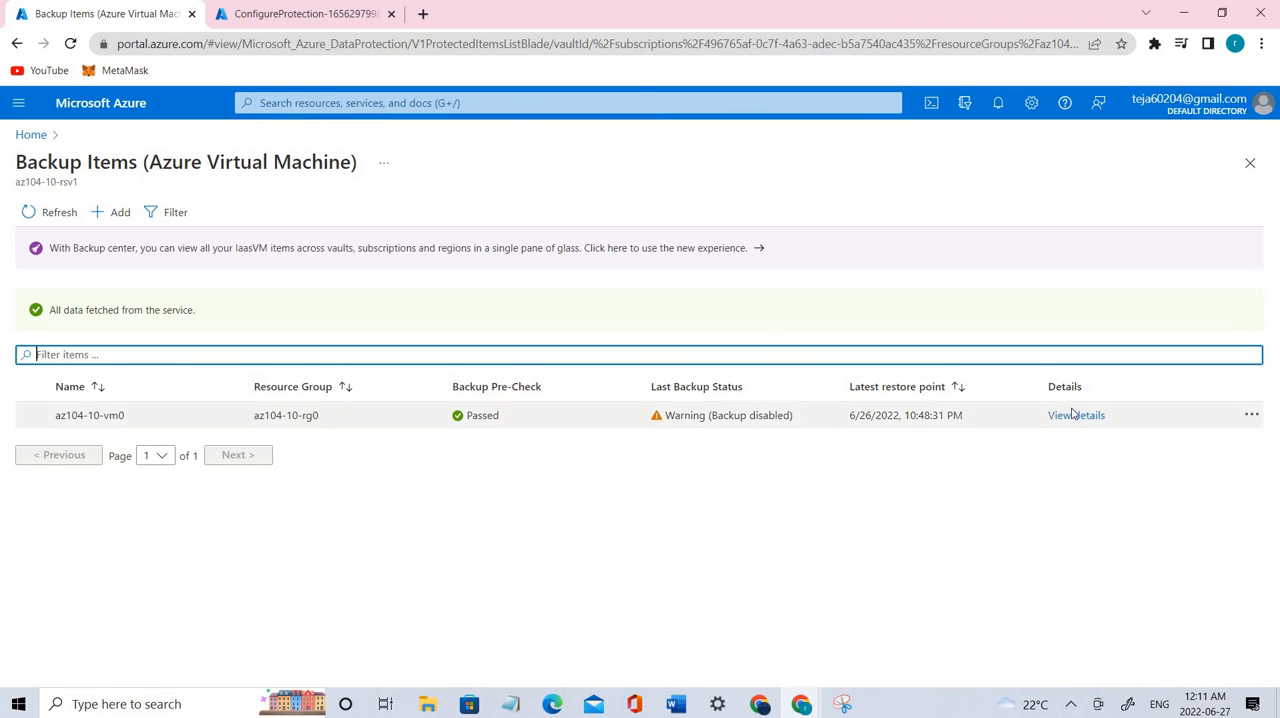
pyautogui.click(1075, 415)
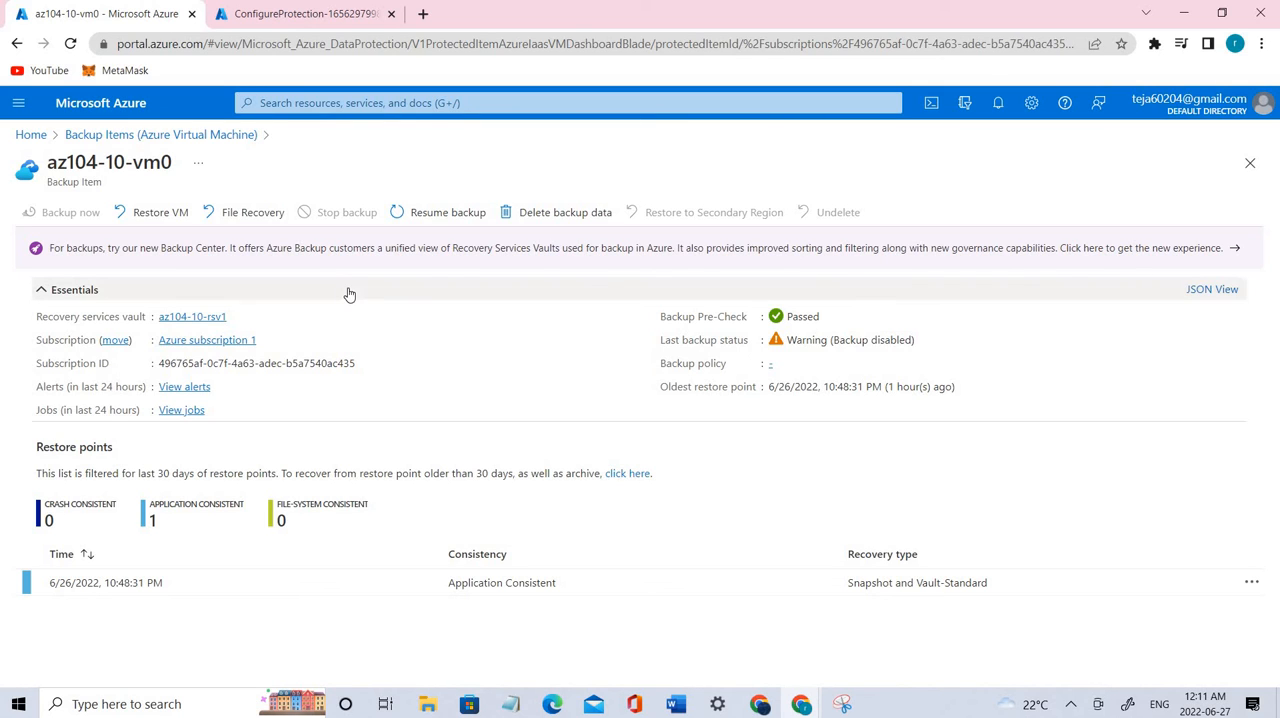
# Step: Start deleting the backup data of this virtual machine, entering az104-10-vm0 as the backup item name
pyautogui.click(529, 224)
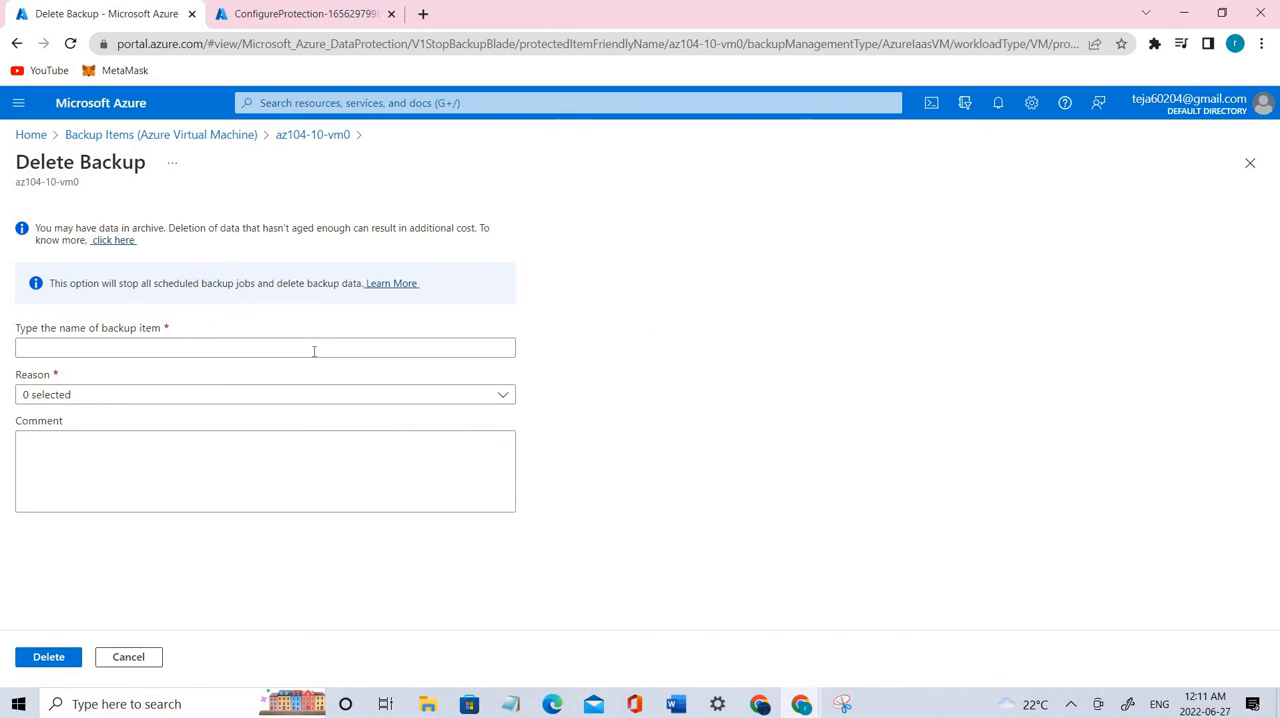
pyautogui.click(314, 348)
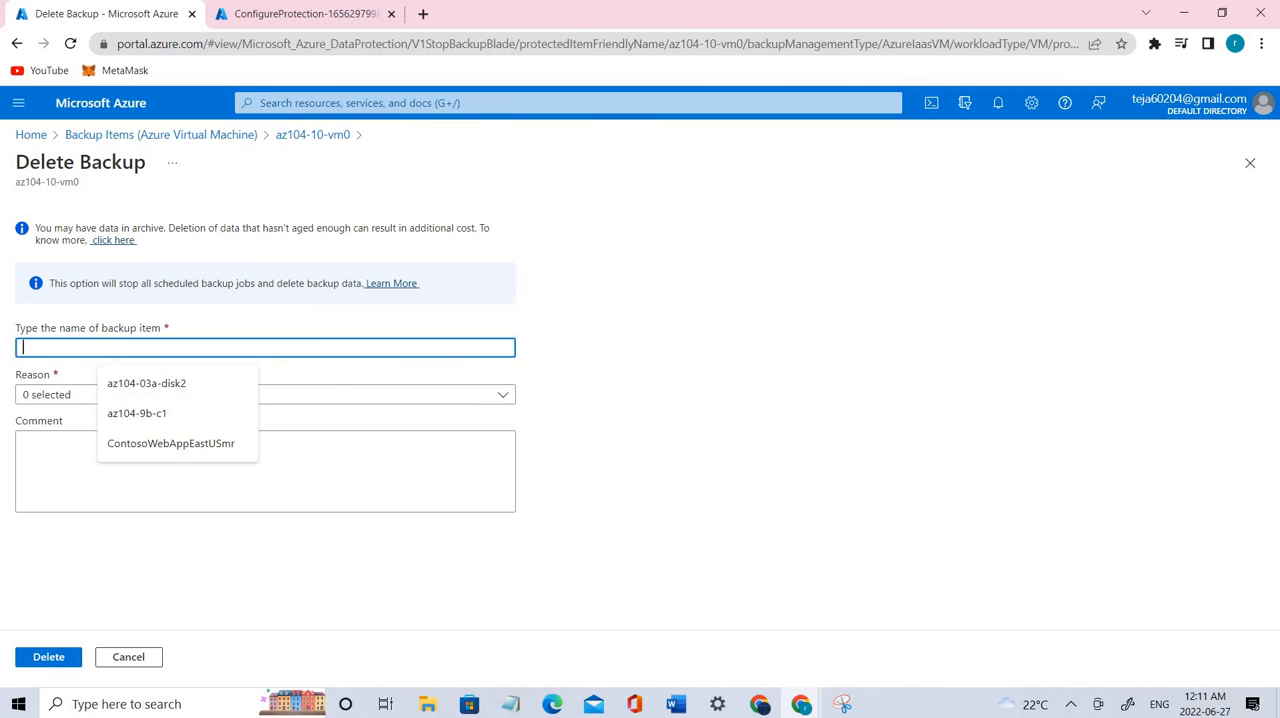
pyautogui.click(72, 347)
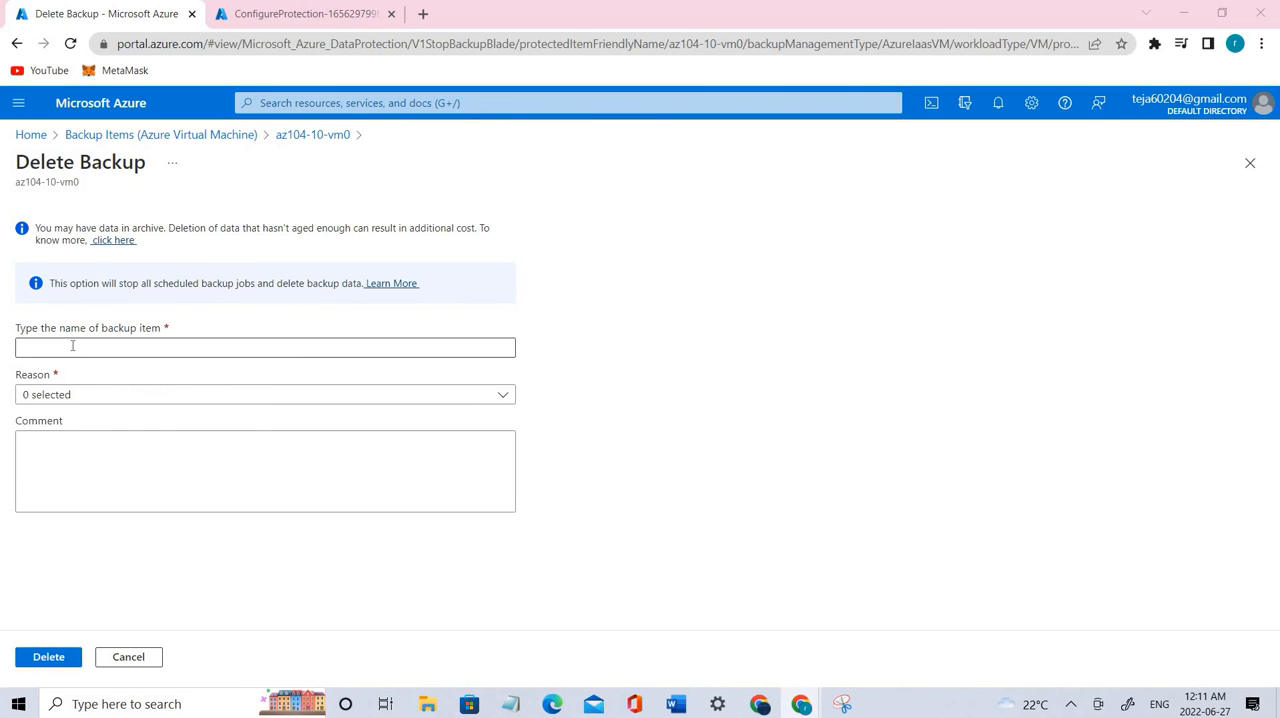
pyautogui.write('az104-10-vm0')
# Step: Choose Others as the deletion reason, add the comment "az104 10 lab", and delete the backup data
pyautogui.click(79, 396)
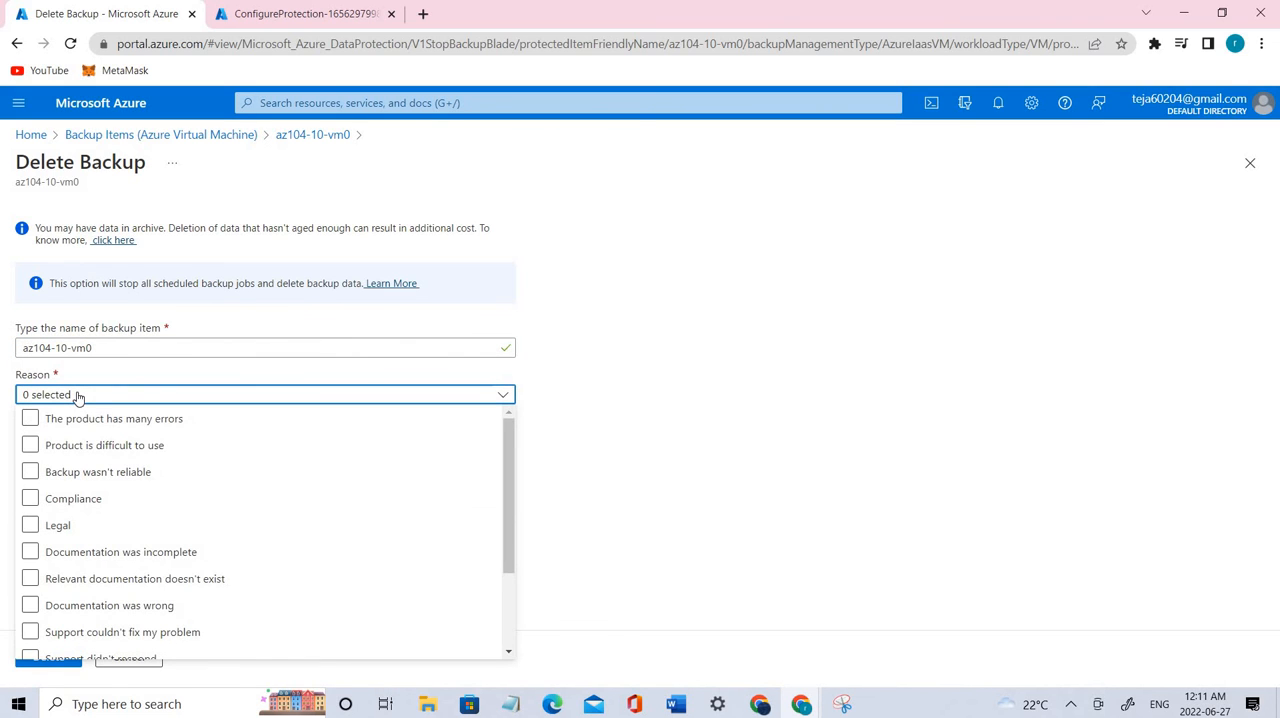
pyautogui.scroll(-2, 105, 548)
pyautogui.scroll(1, 73, 533)
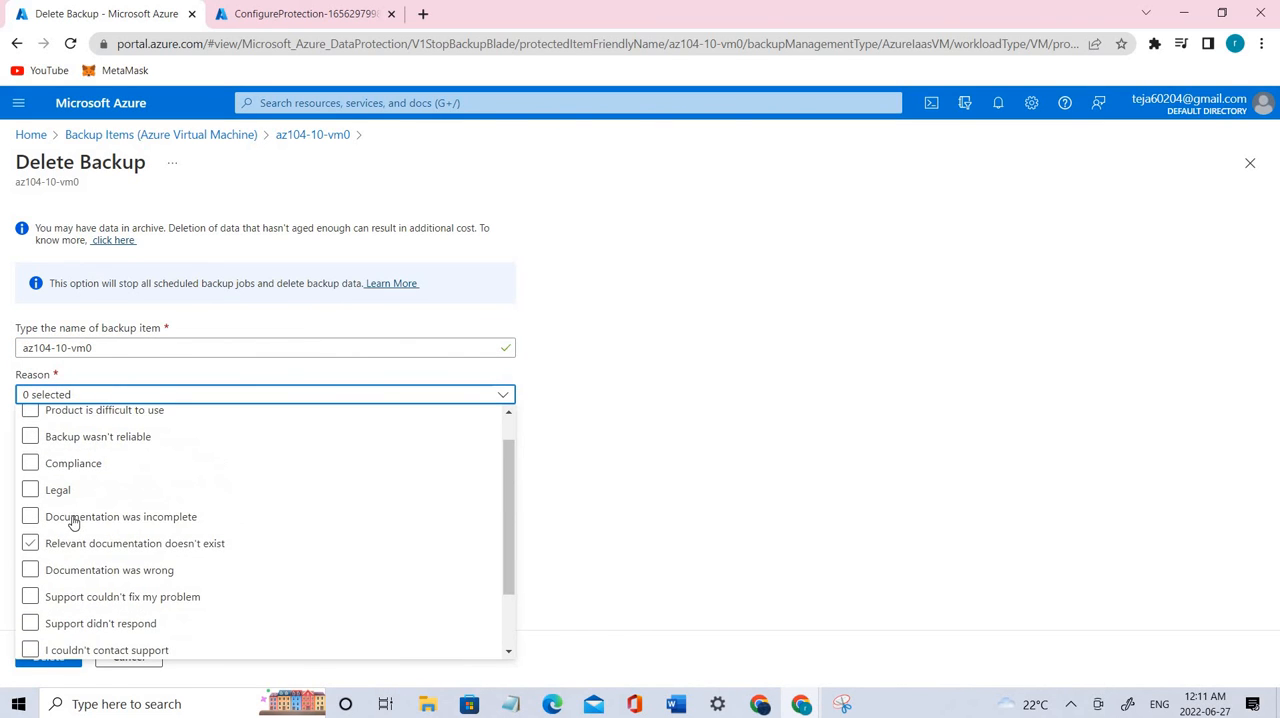
pyautogui.scroll(-1, 60, 600)
pyautogui.click(49, 646)
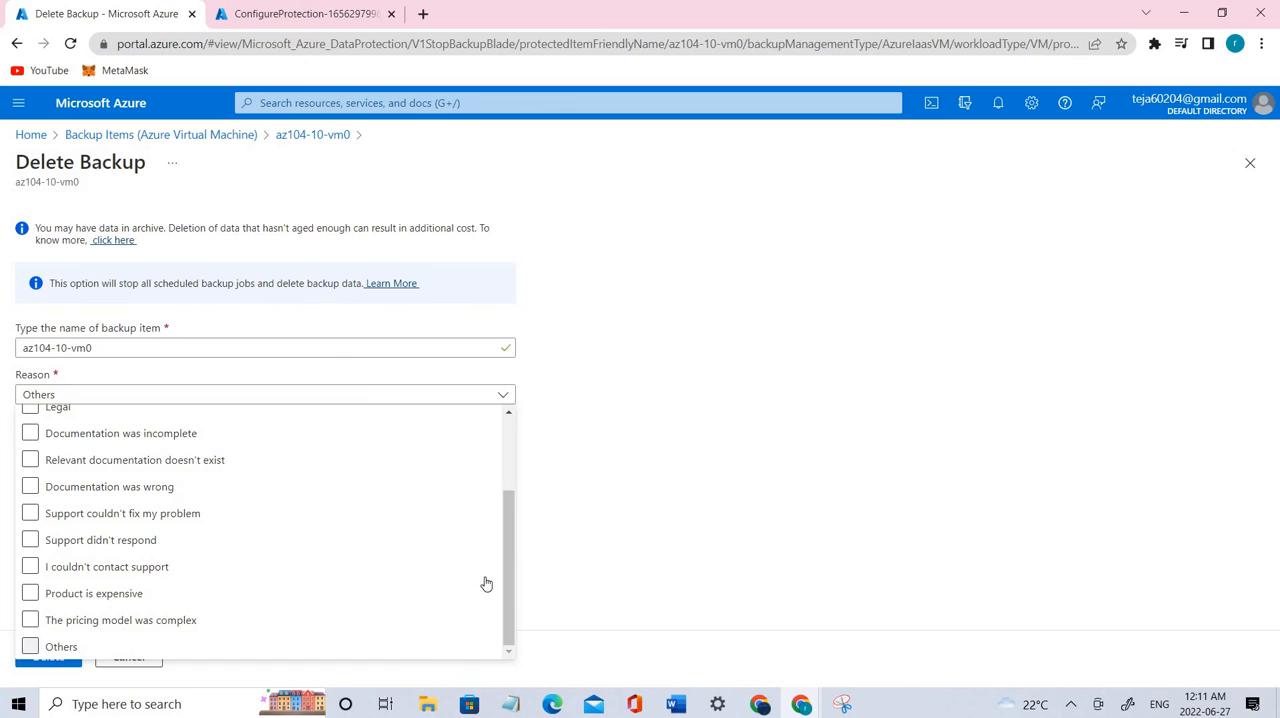
pyautogui.click(365, 491)
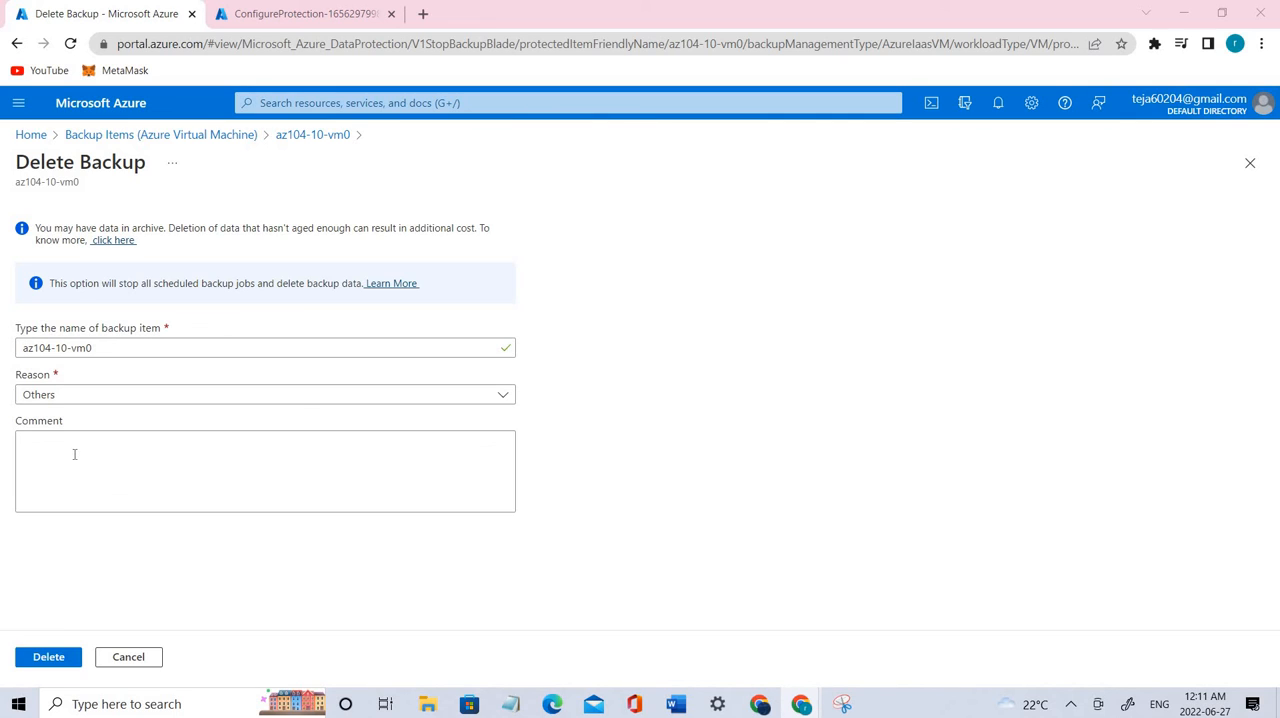
pyautogui.click(134, 446)
pyautogui.write('az104 10 lab')
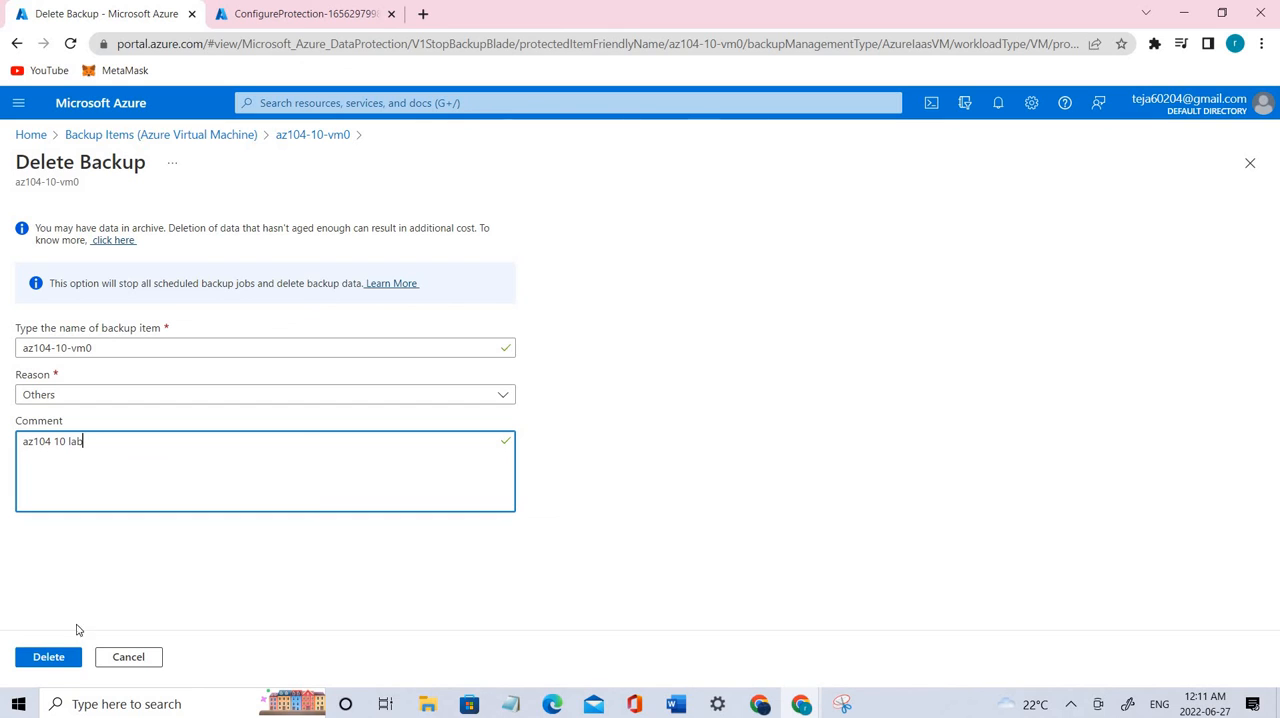
pyautogui.click(49, 658)
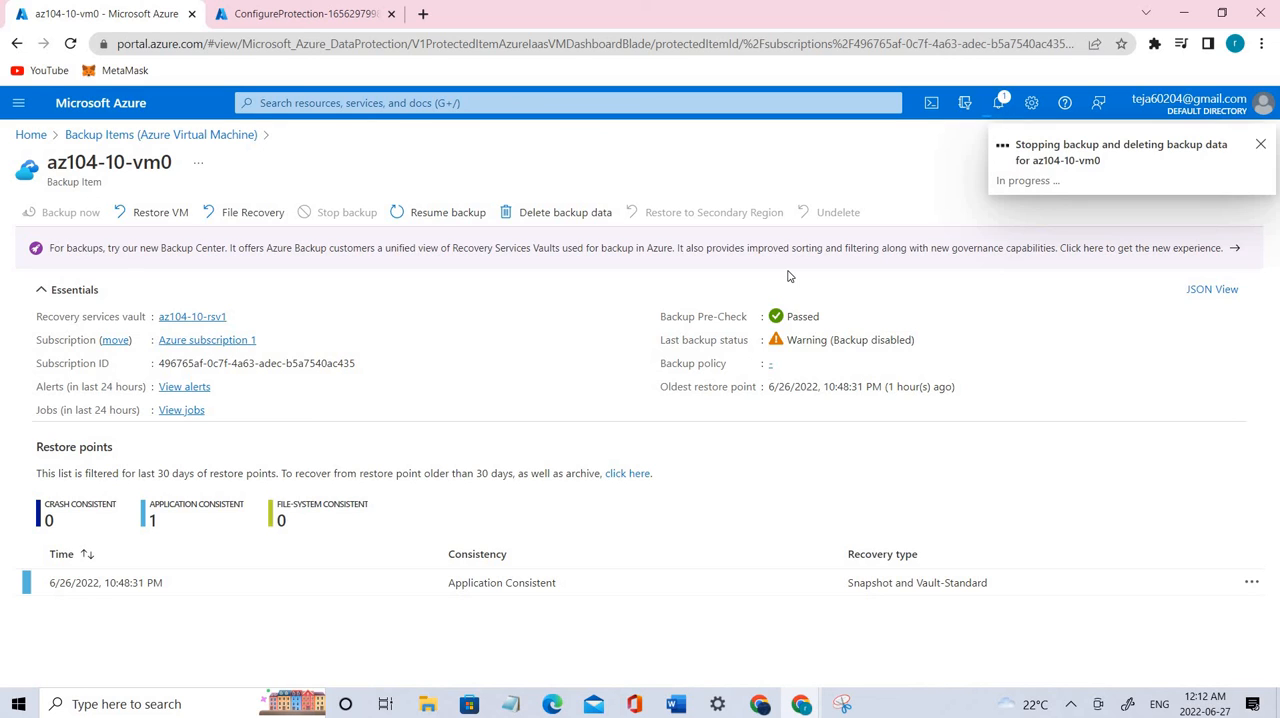
# Step: Check the notification for the deletion and reopen the backup items of the az104-10-rsv1 Recovery Services vault
pyautogui.click(1001, 105)
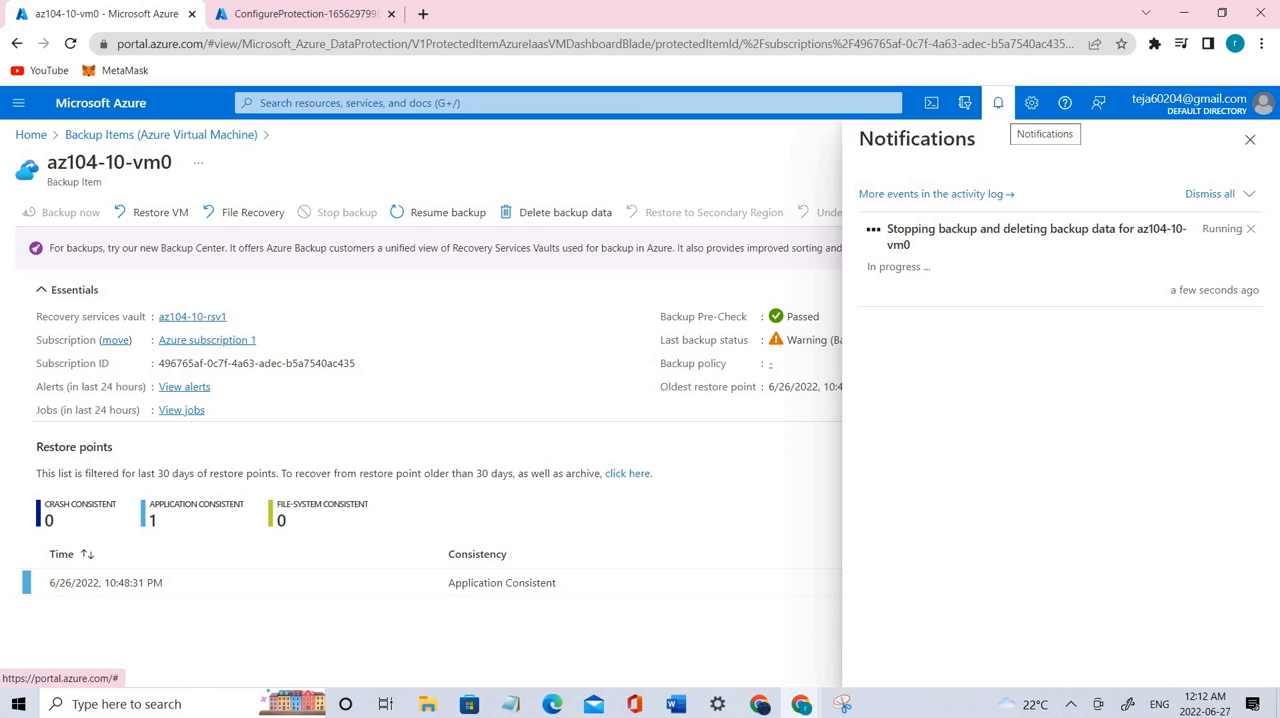
pyautogui.click(196, 136)
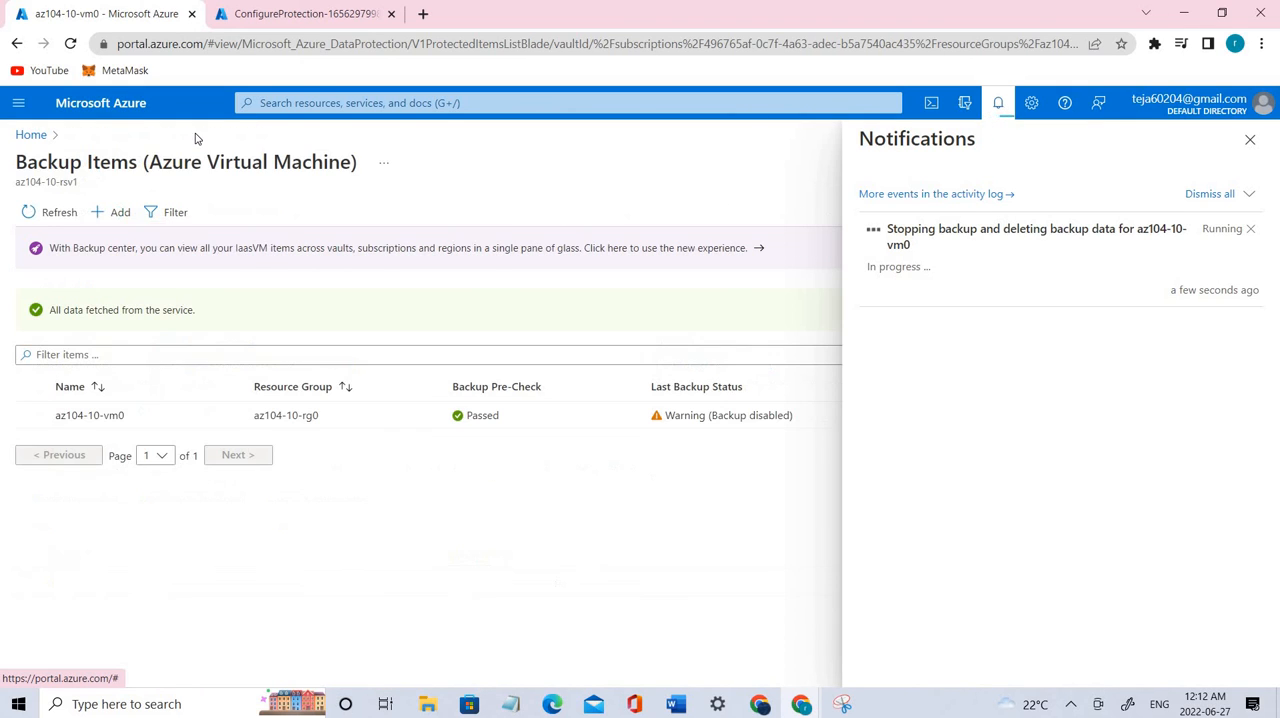
pyautogui.click(33, 140)
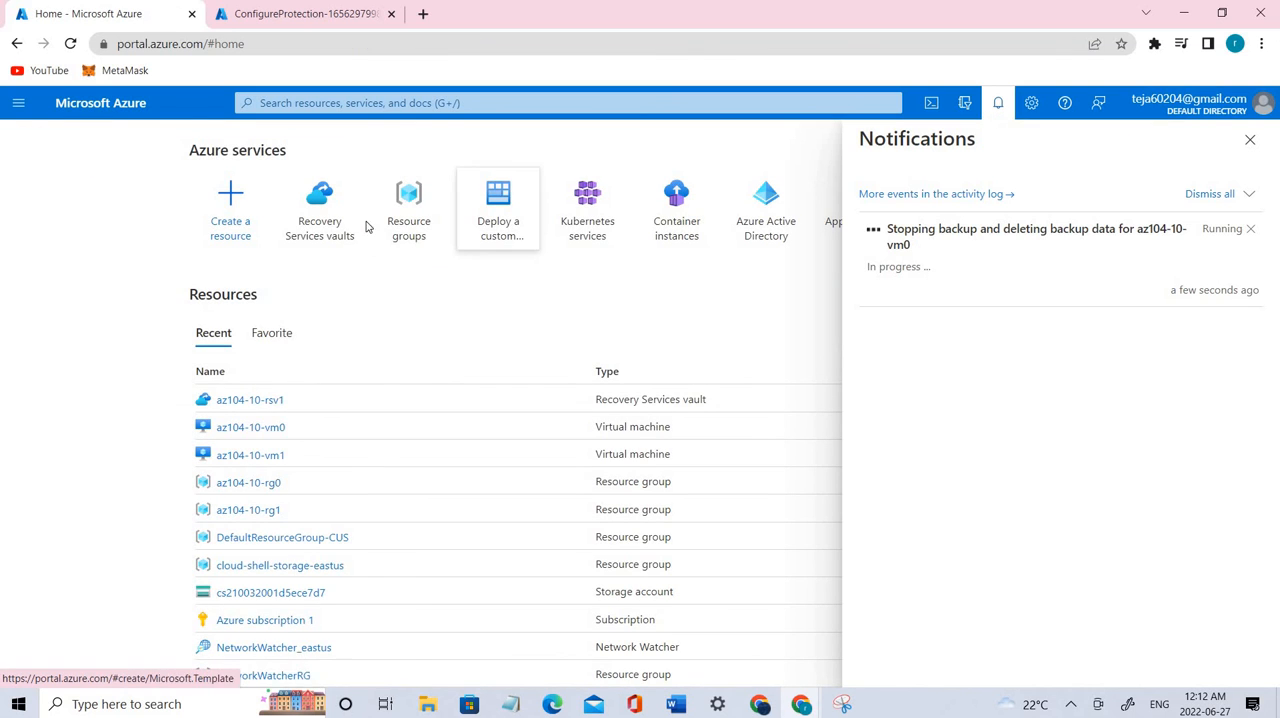
pyautogui.click(330, 222)
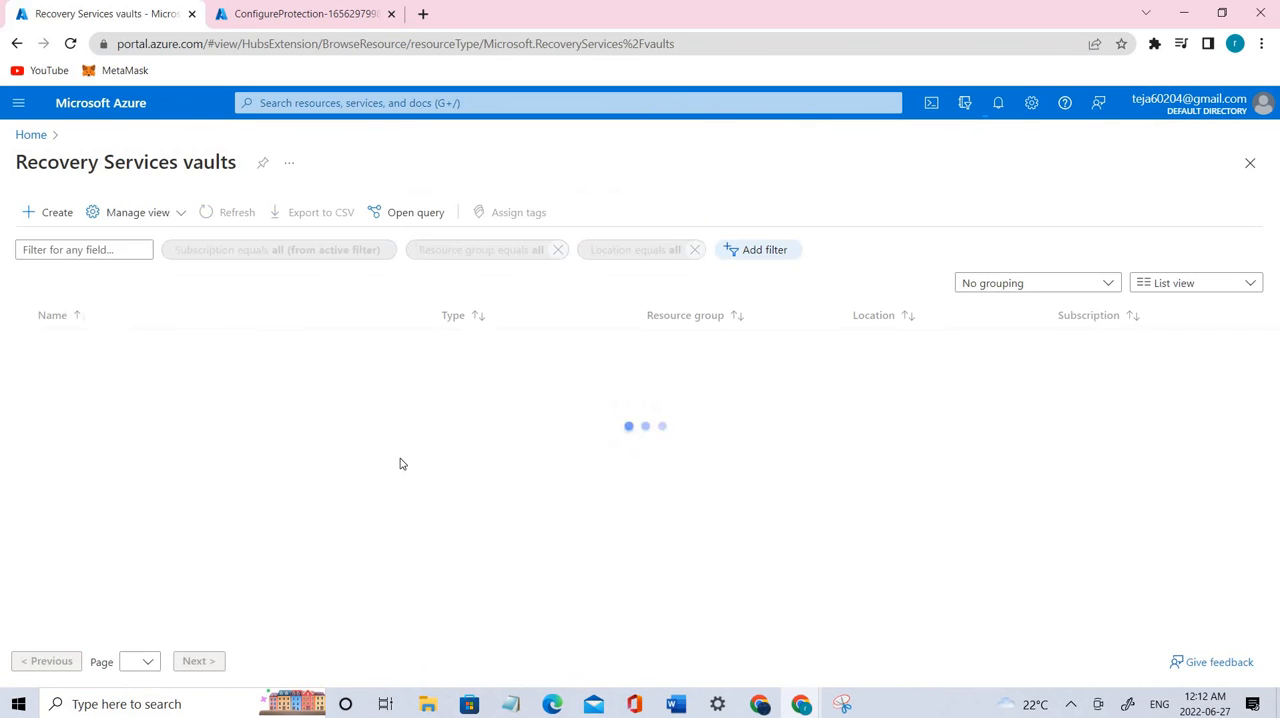
pyautogui.click(265, 409)
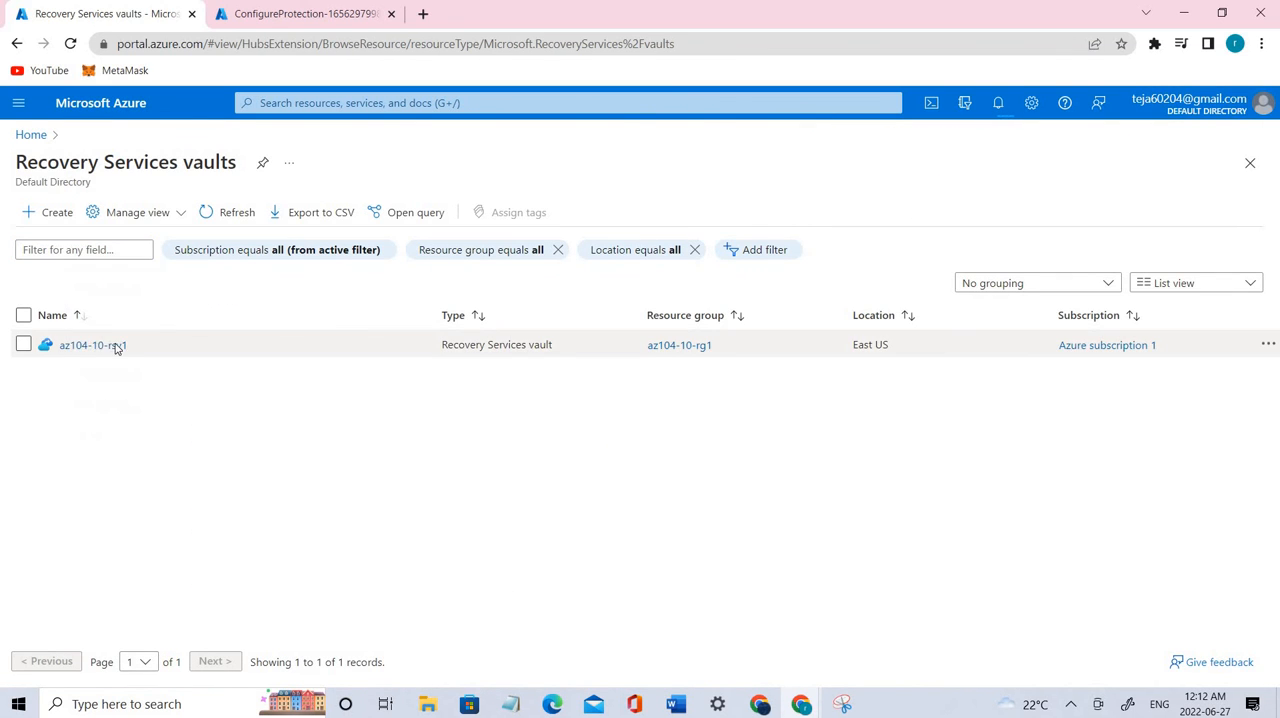
pyautogui.click(114, 346)
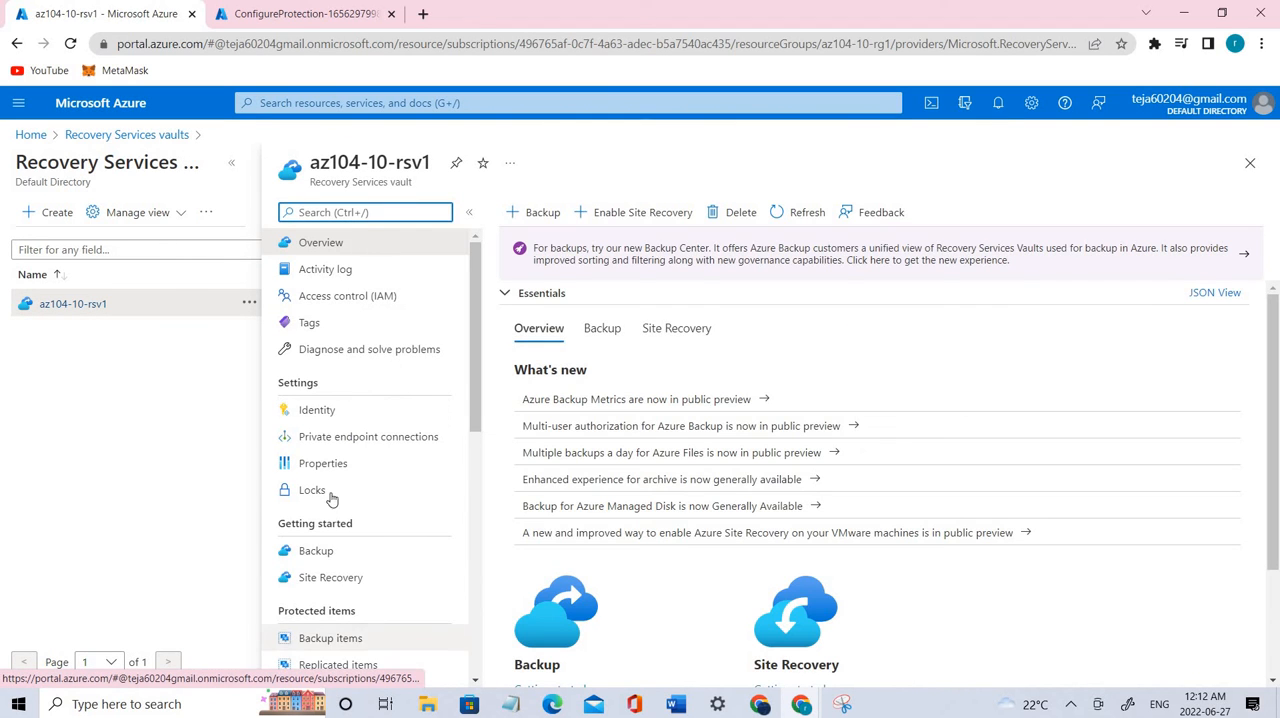
pyautogui.scroll(-1, 345, 555)
pyautogui.click(349, 565)
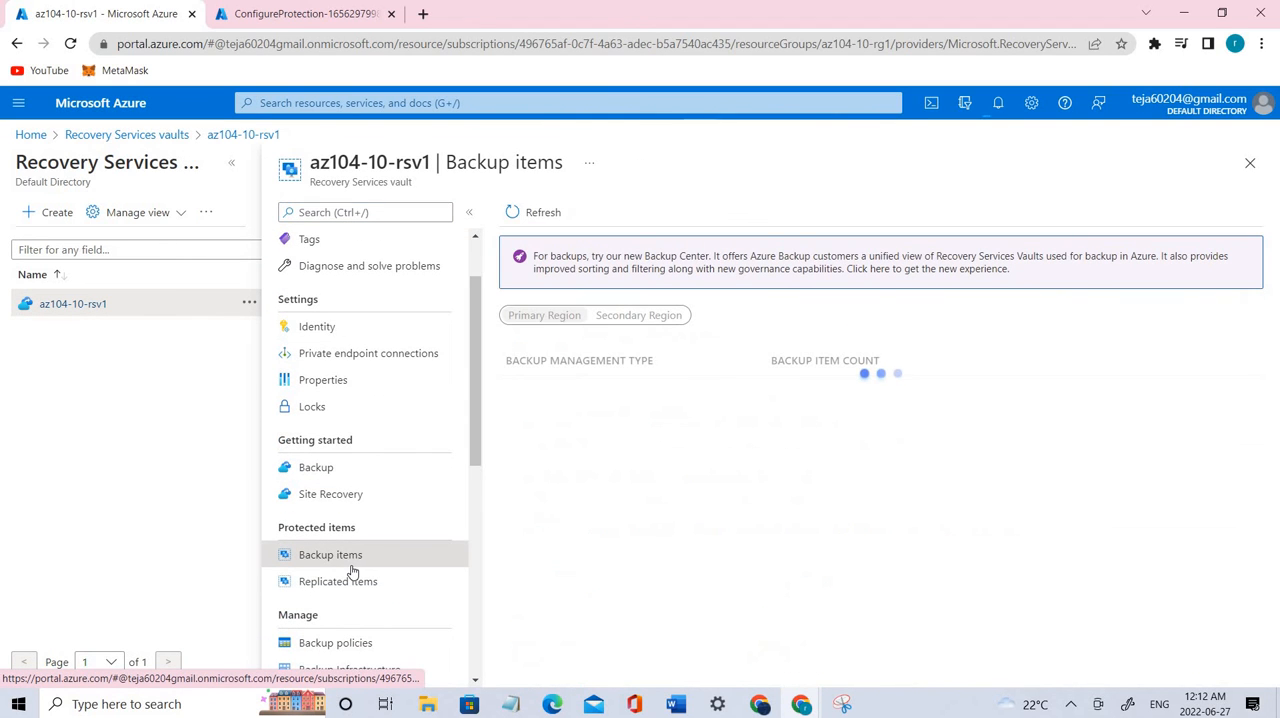
# Step: Refresh the vault's backup items and open the protected server of the C:\ item under Azure Backup Agent
pyautogui.click(533, 214)
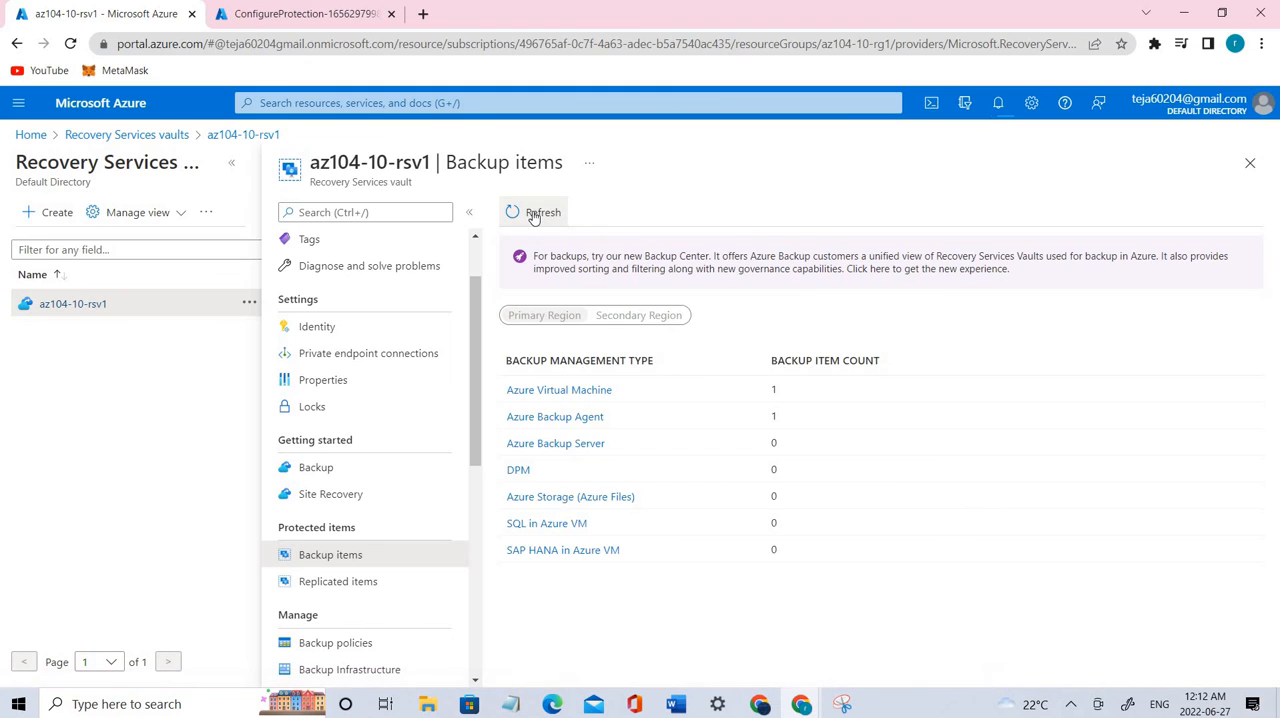
pyautogui.click(533, 214)
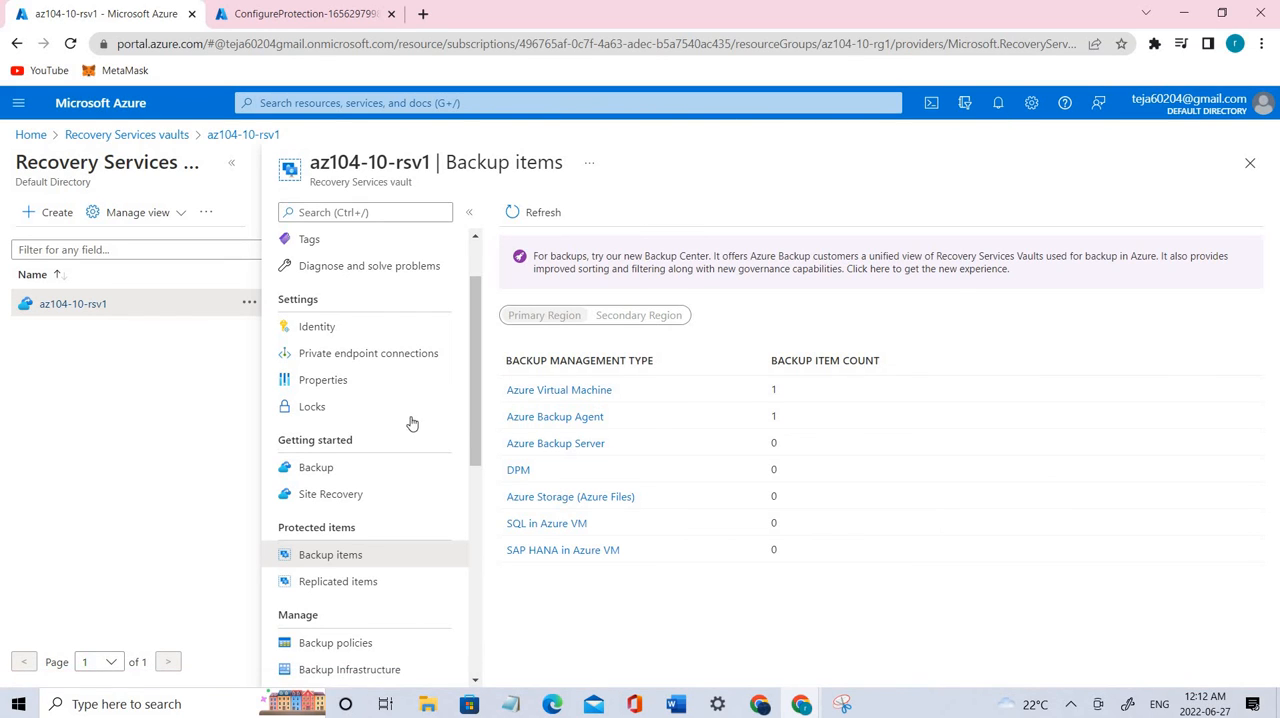
pyautogui.click(580, 419)
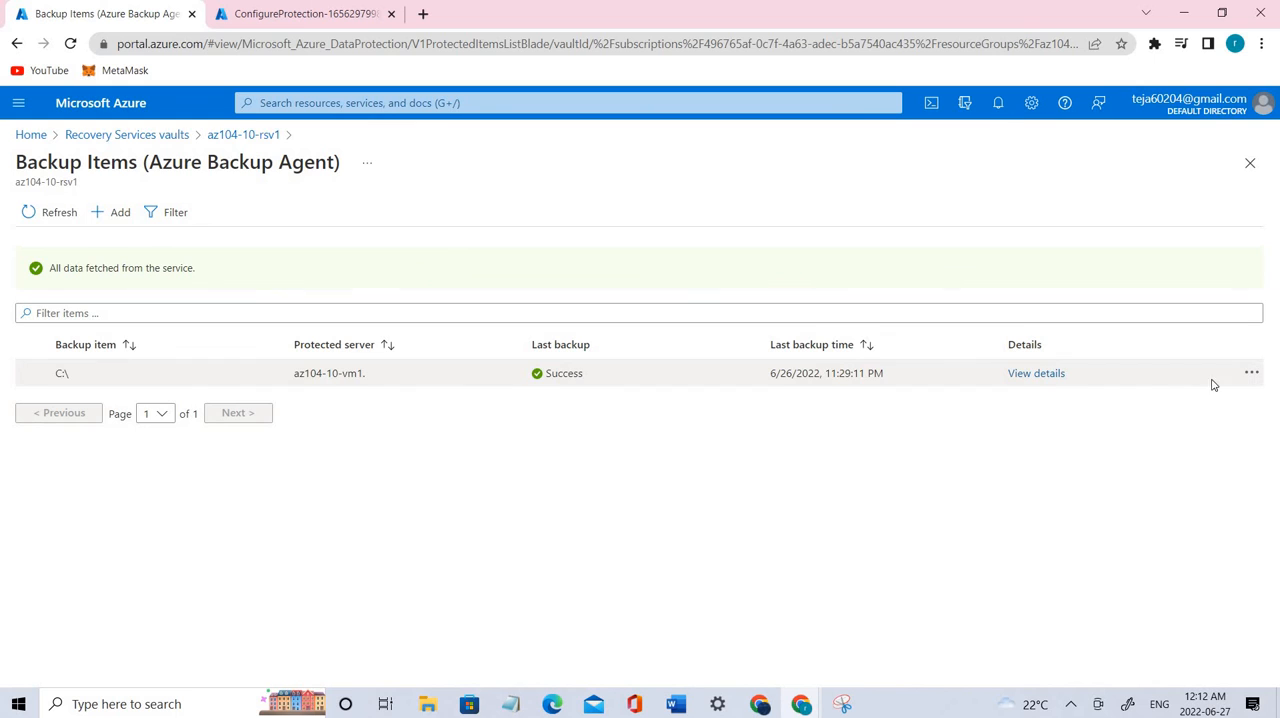
pyautogui.click(1052, 378)
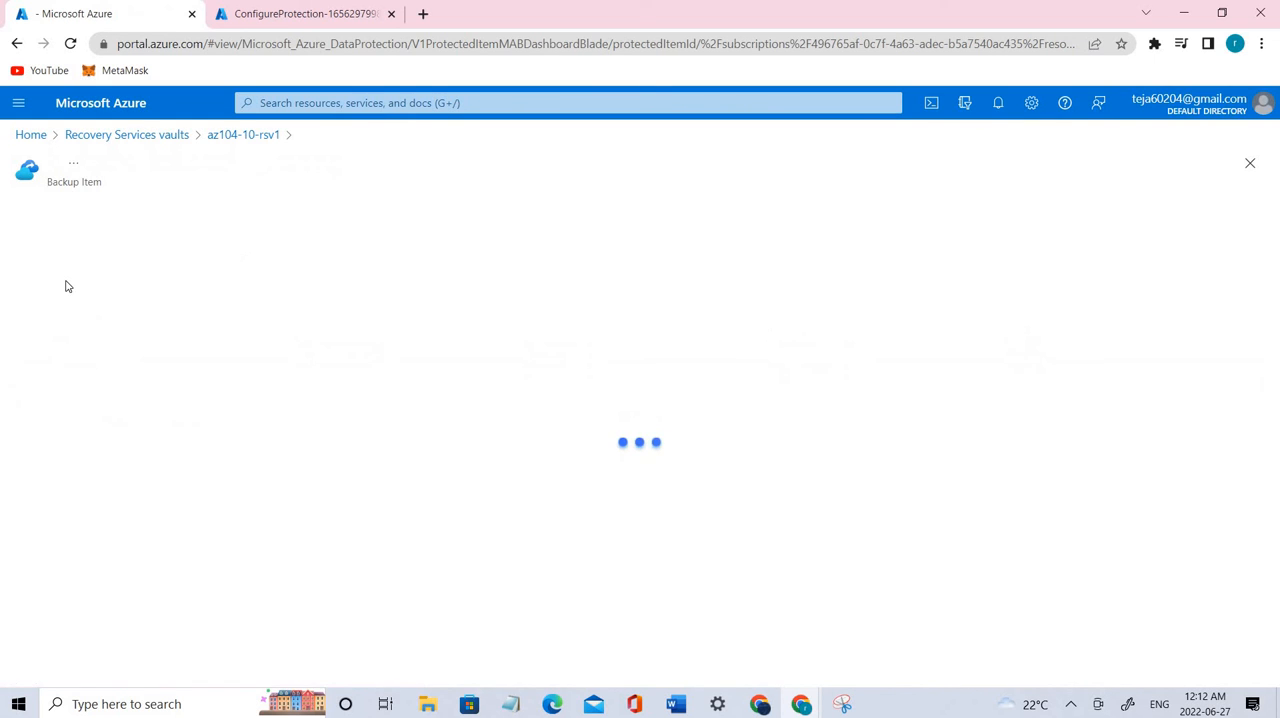
pyautogui.click(195, 268)
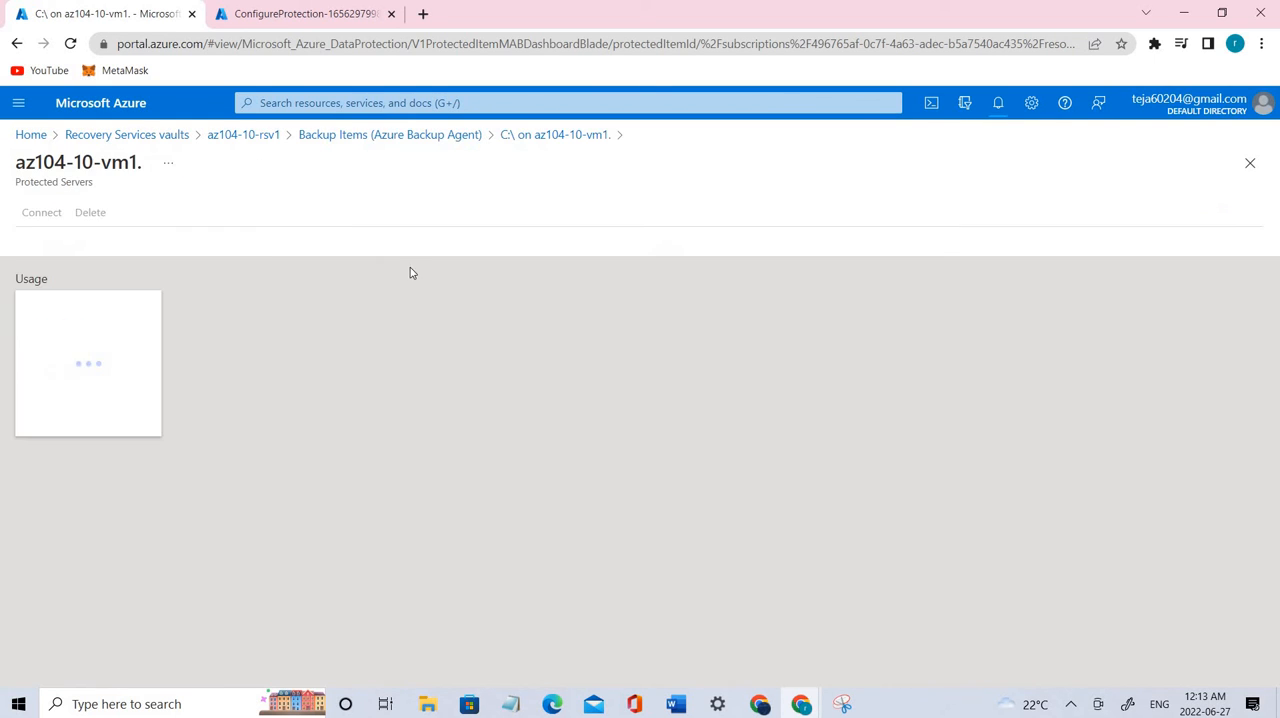
# Step: Start deleting this protected server's registration, entering "az104-10-vm1." as the server name
pyautogui.click(126, 213)
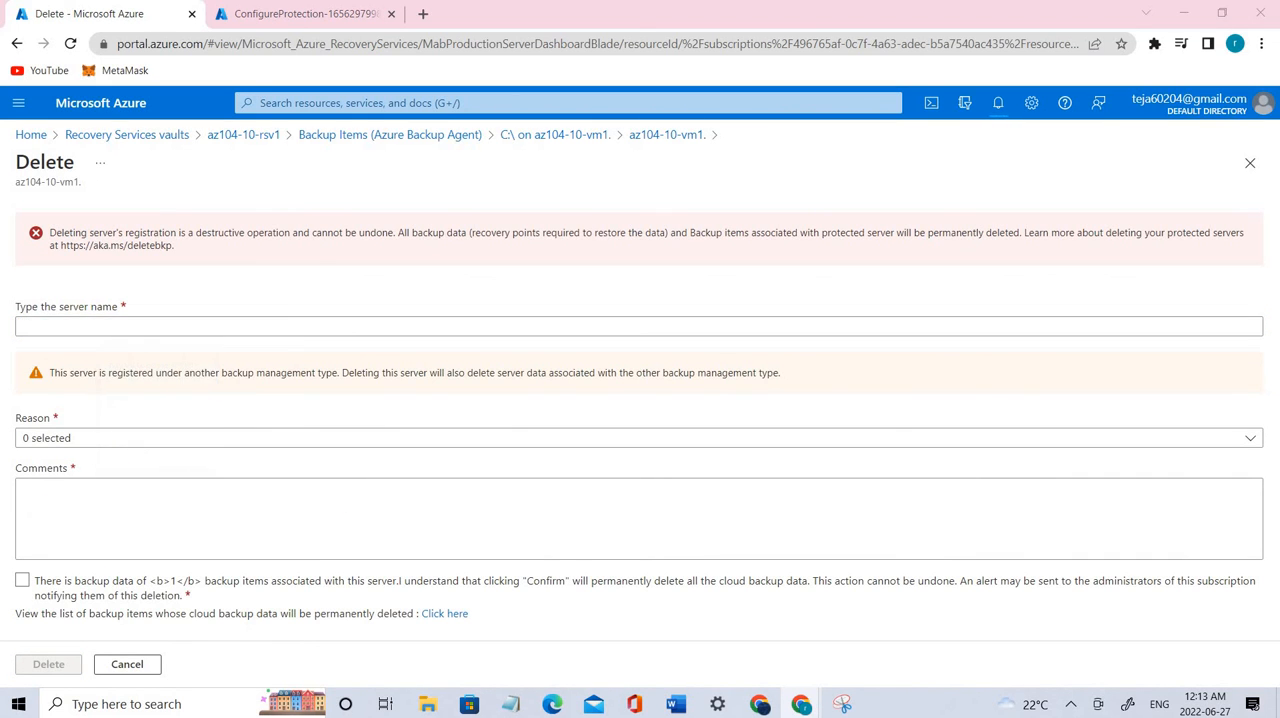
pyautogui.click(221, 324)
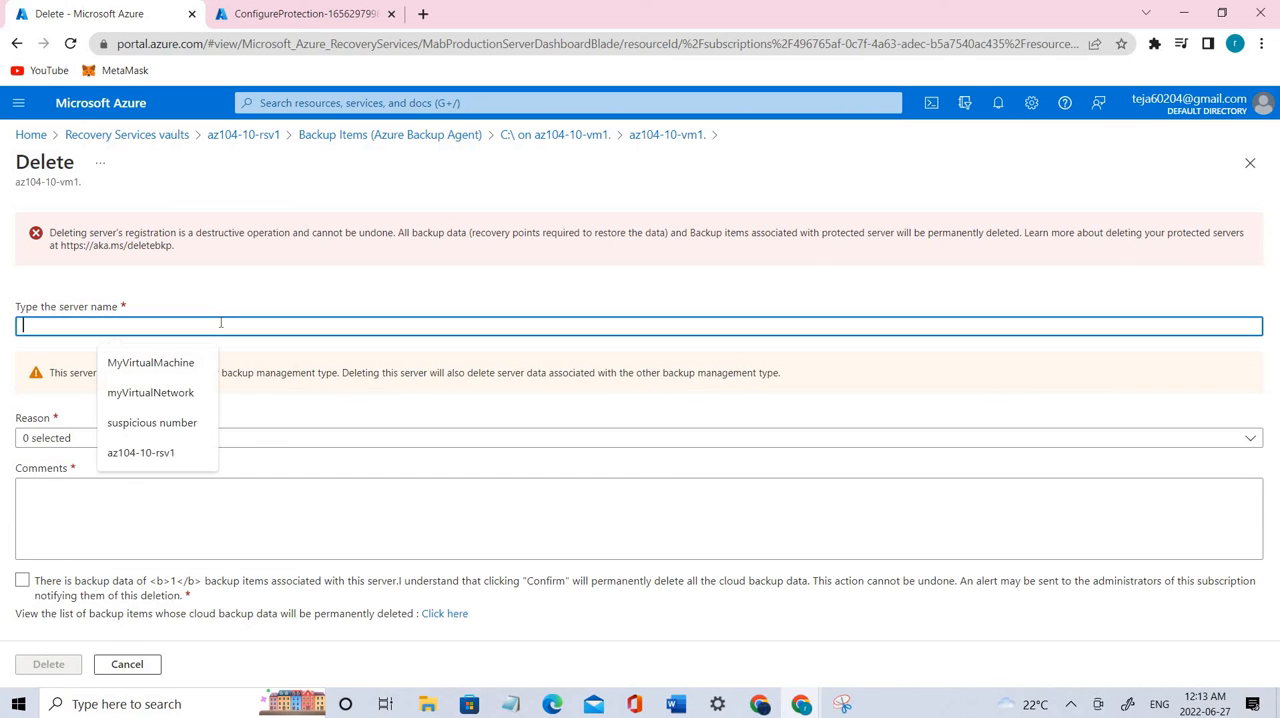
pyautogui.write('az104-10-vm01')
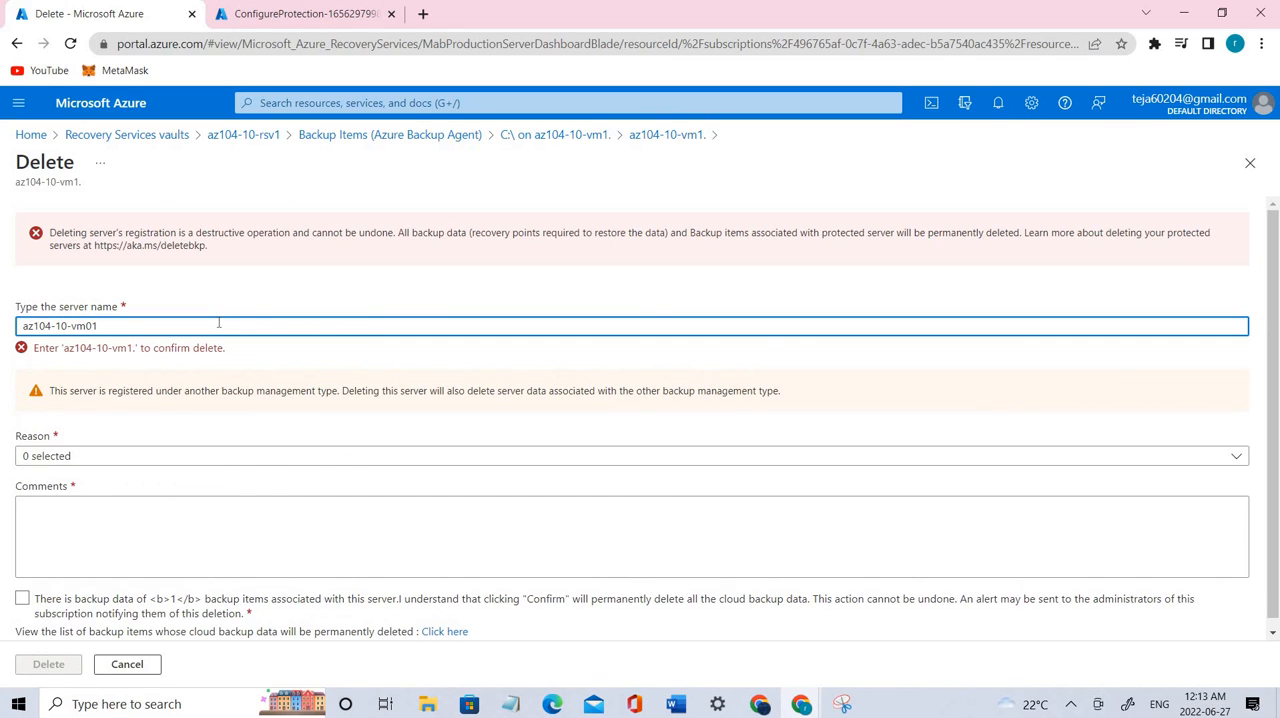
pyautogui.press('BackSpace')
pyautogui.press('BackSpace')
pyautogui.write('1.')
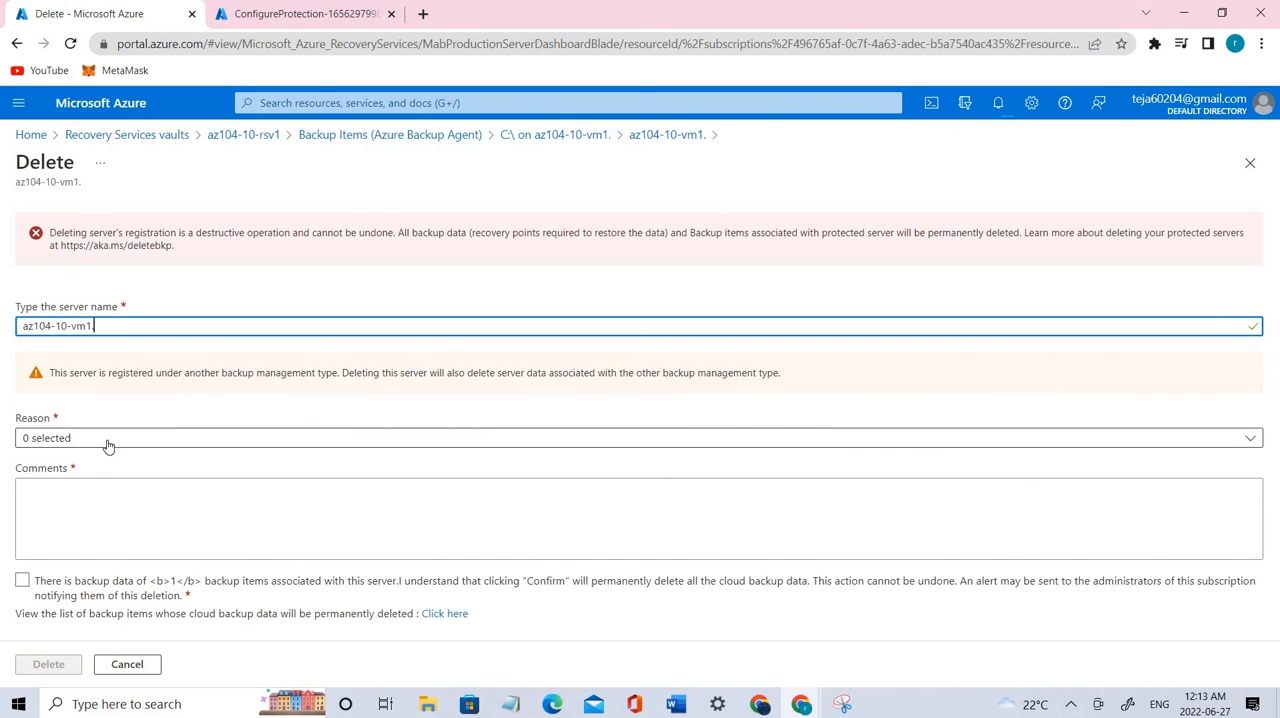
# Step: Choose Others as the reason, add the comment "az104", acknowledge the permanent loss of backup data, and delete the server
pyautogui.click(108, 441)
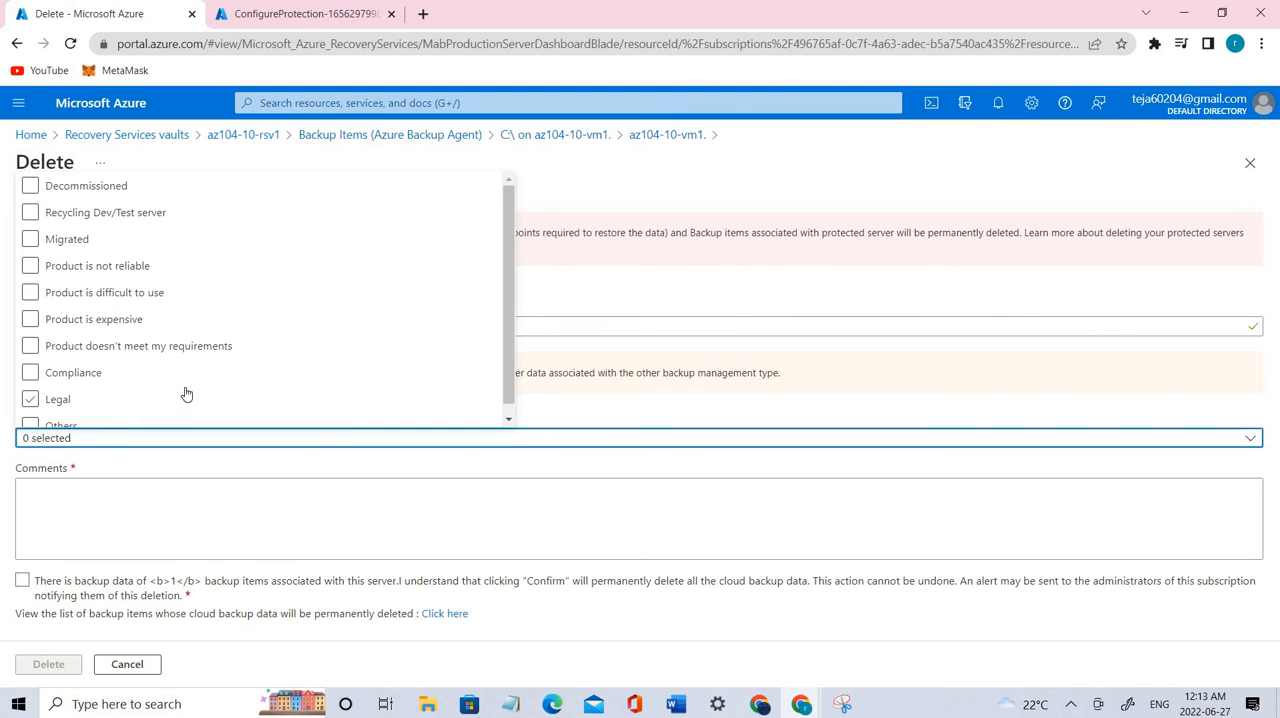
pyautogui.click(157, 389)
pyautogui.click(57, 415)
pyautogui.click(136, 517)
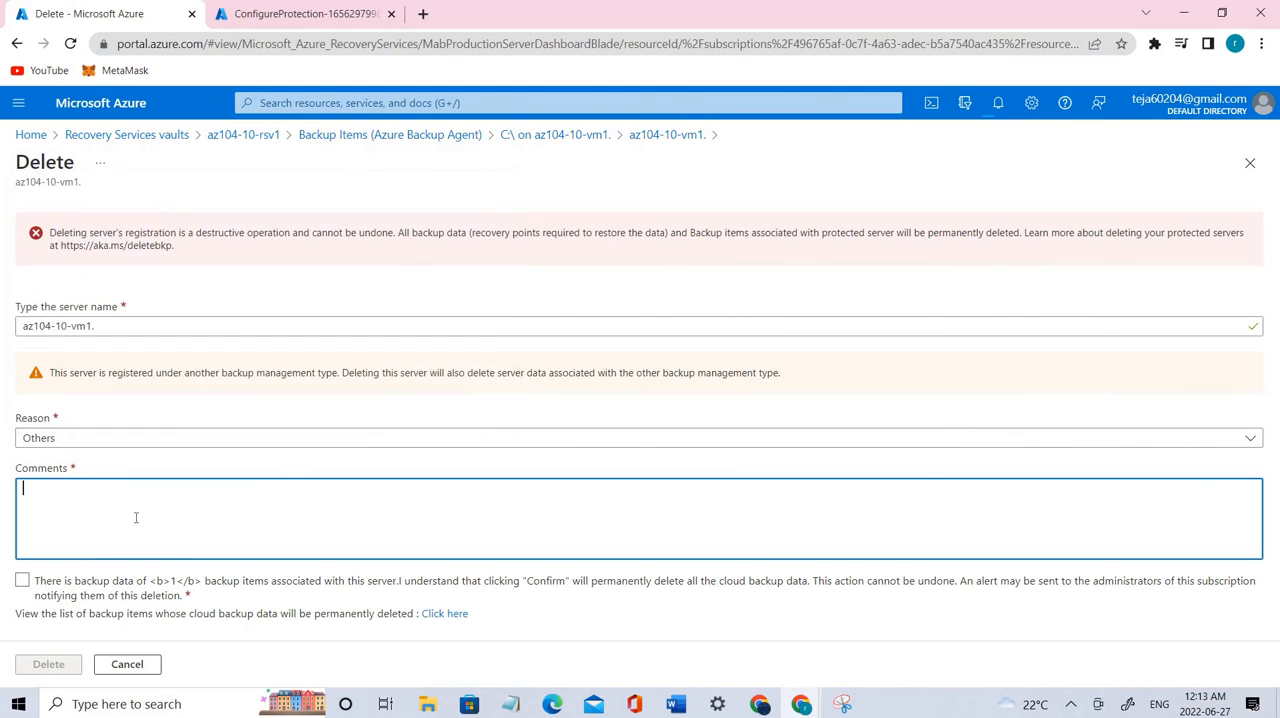
pyautogui.write('az104')
pyautogui.click(21, 581)
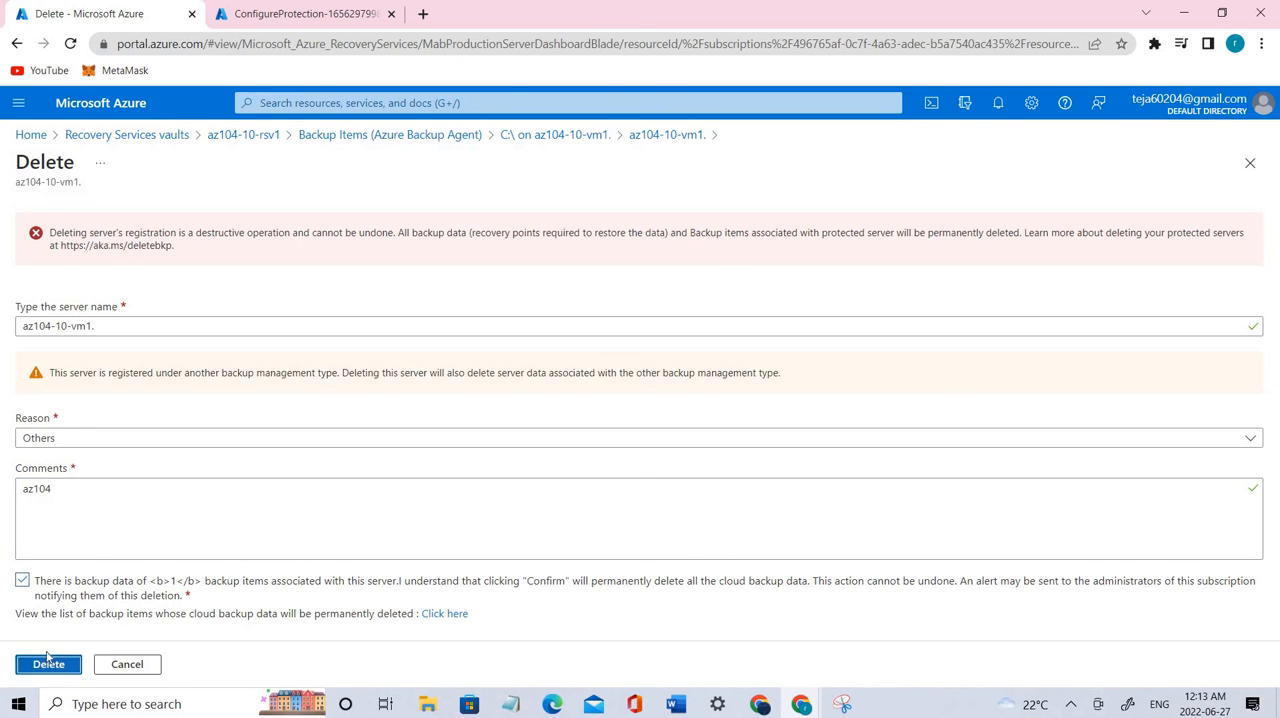
pyautogui.click(47, 664)
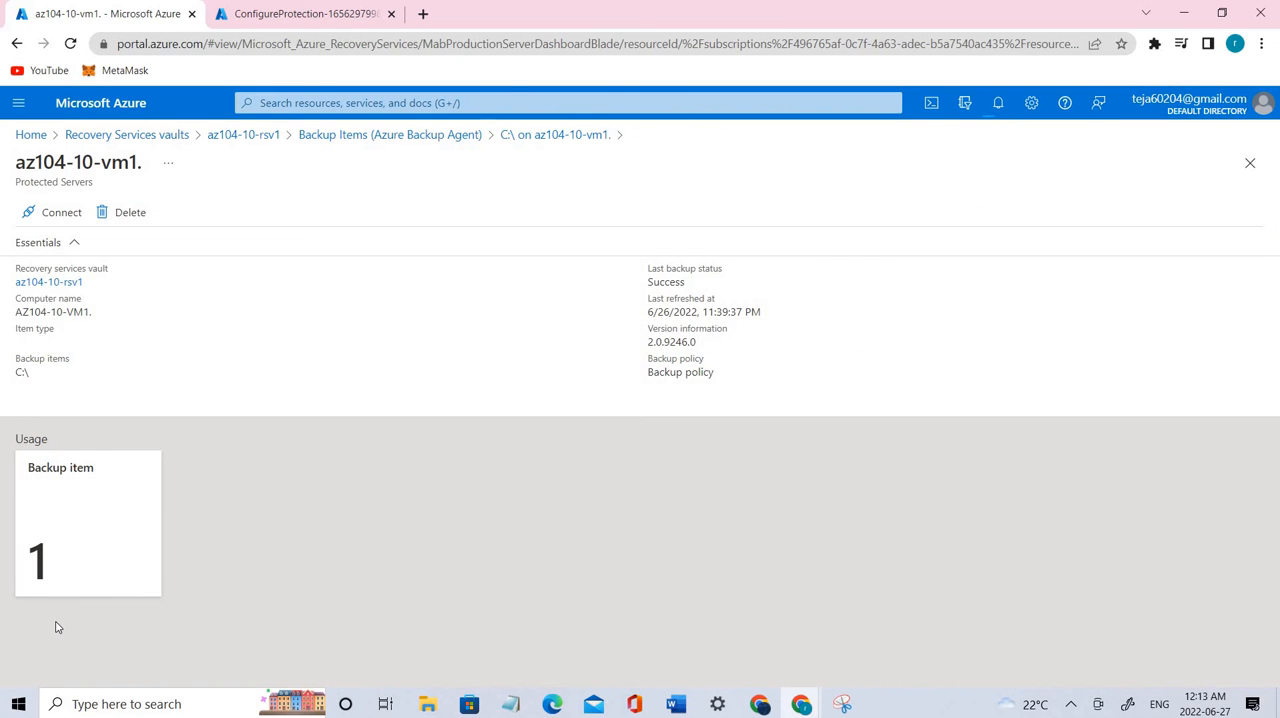
# Step: Check the notifications for both deletions and refresh the backup items of the az104-10-rsv1 vault
pyautogui.click(128, 213)
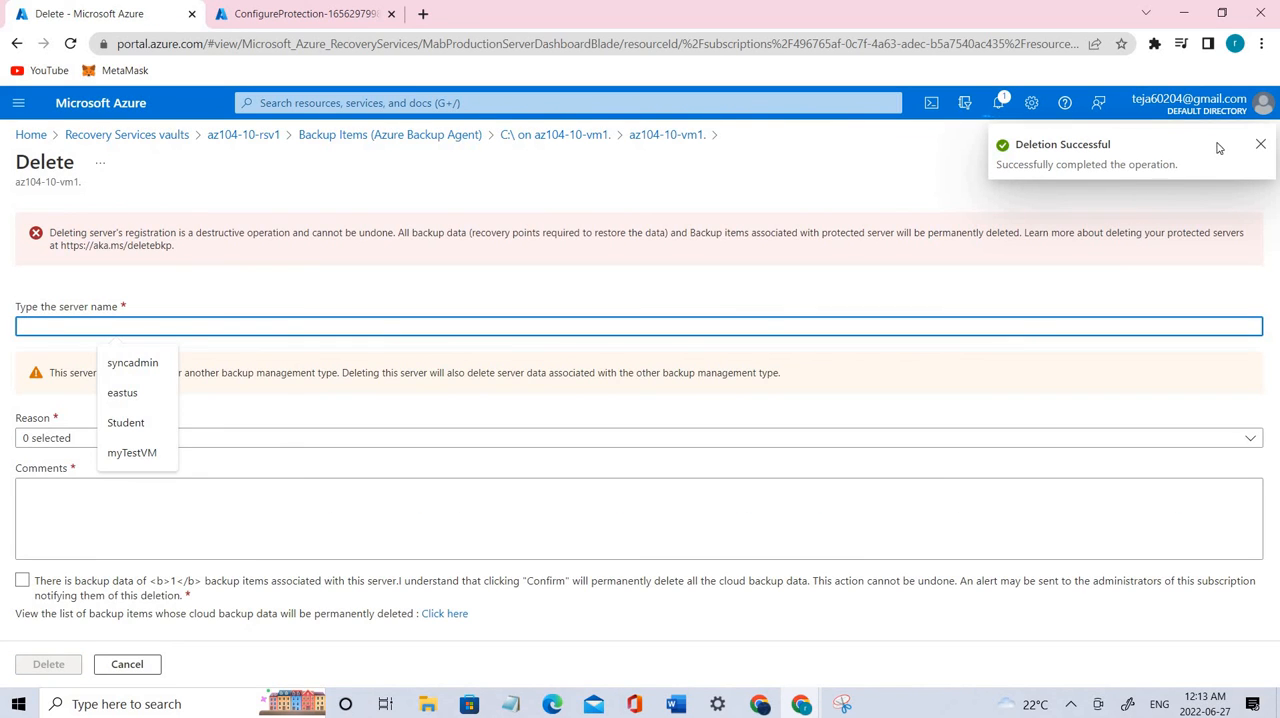
pyautogui.click(1001, 105)
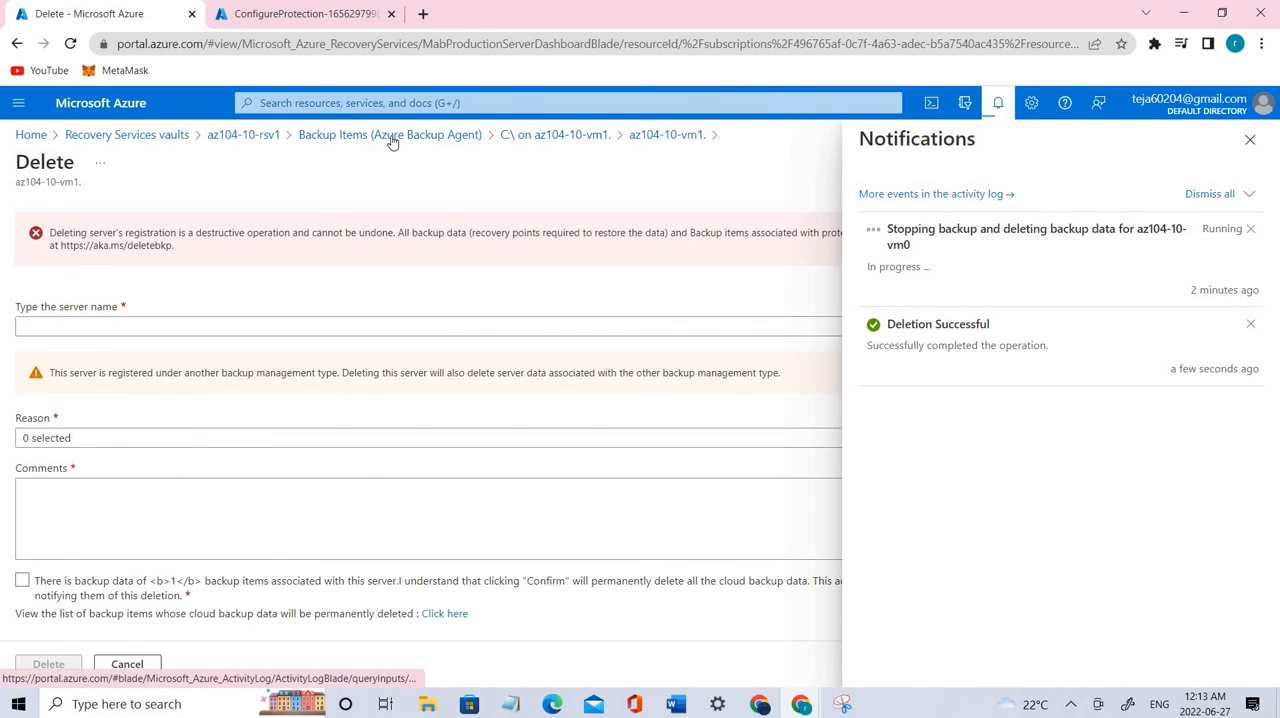
pyautogui.click(358, 139)
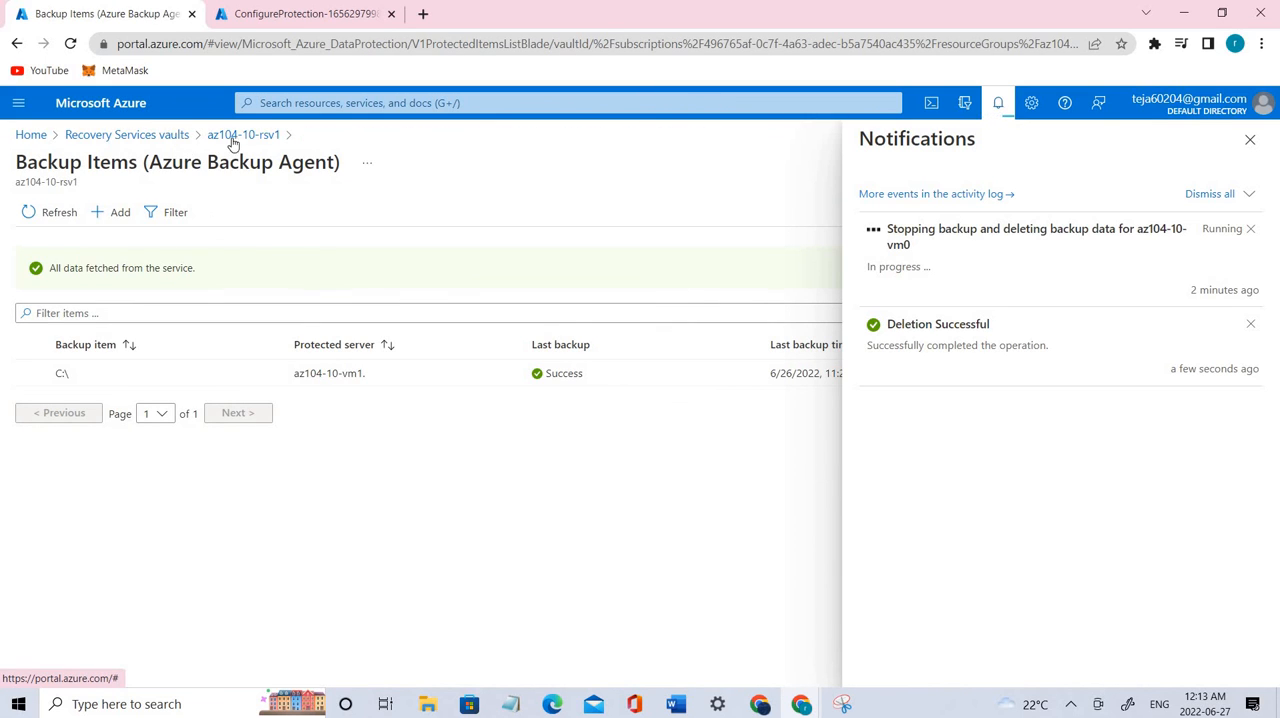
pyautogui.click(235, 138)
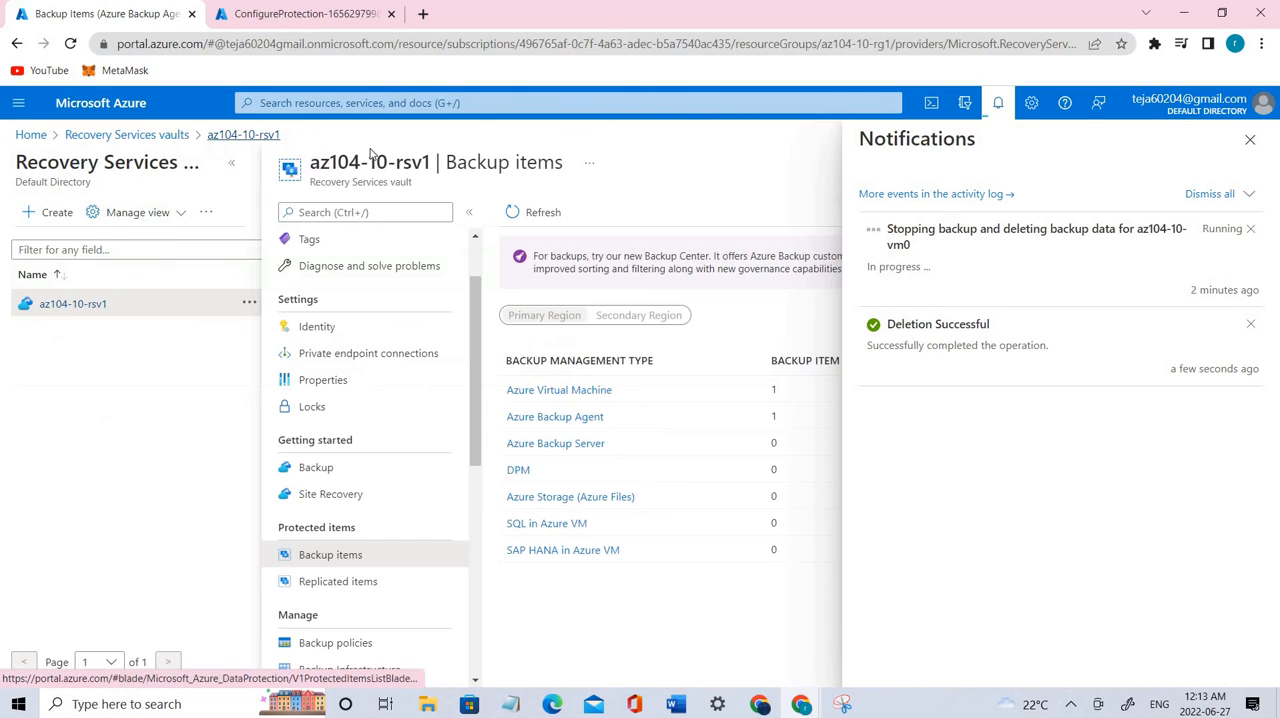
pyautogui.click(1250, 141)
pyautogui.click(531, 220)
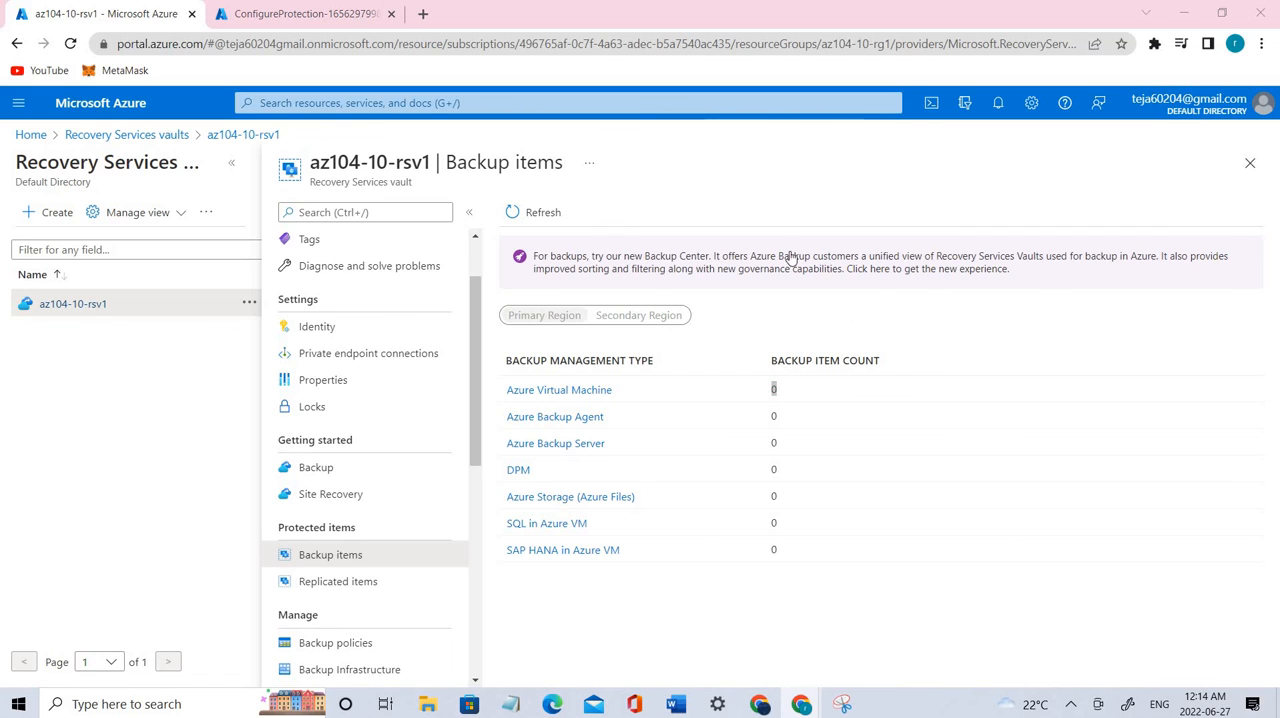
# Step: Open a PowerShell session in Cloud Shell and list the resource groups with Get-AzResourceGroup -Name 'az104-10*'
pyautogui.click(933, 104)
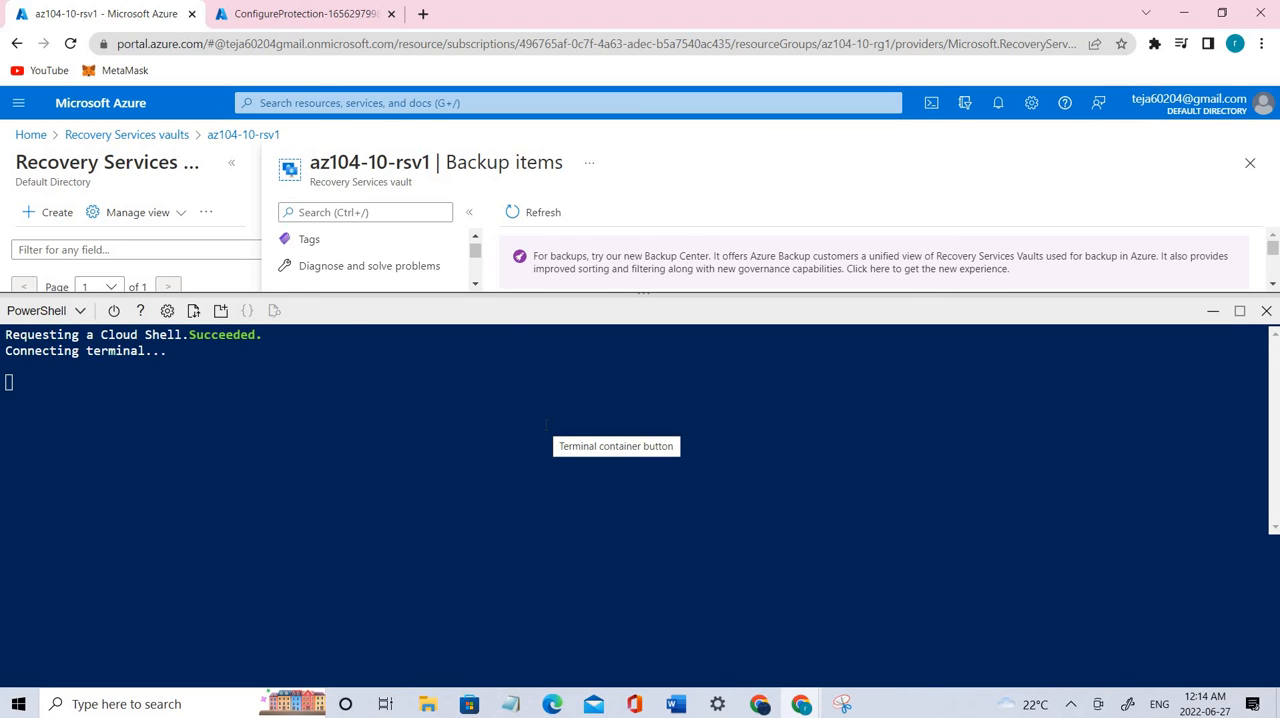
pyautogui.click(73, 313)
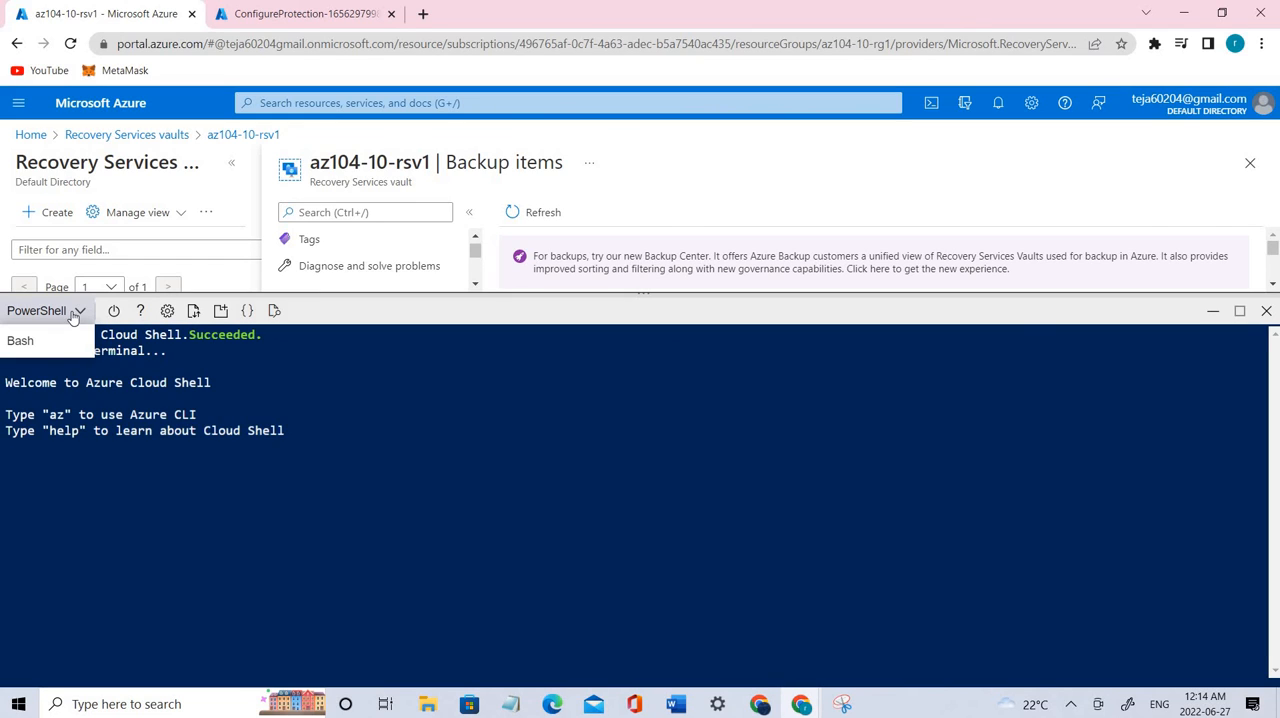
pyautogui.click(593, 582)
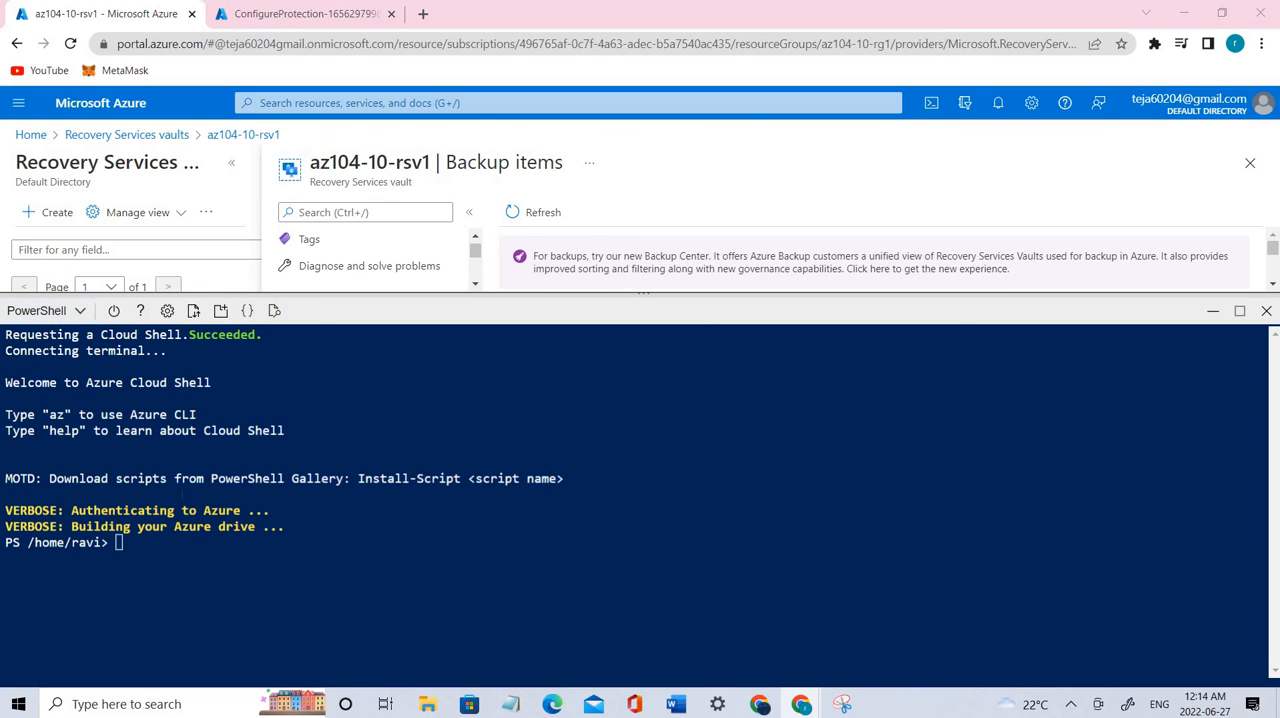
pyautogui.click(200, 549)
pyautogui.write('G')
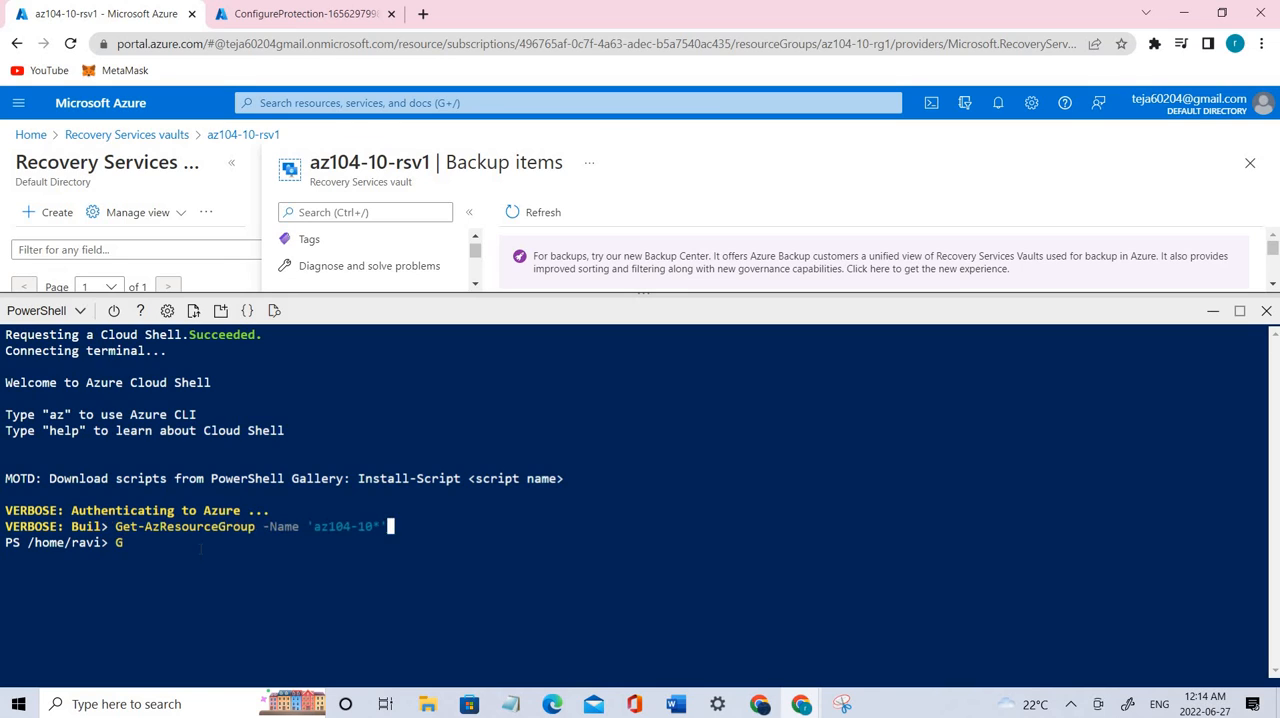
pyautogui.press('Return')
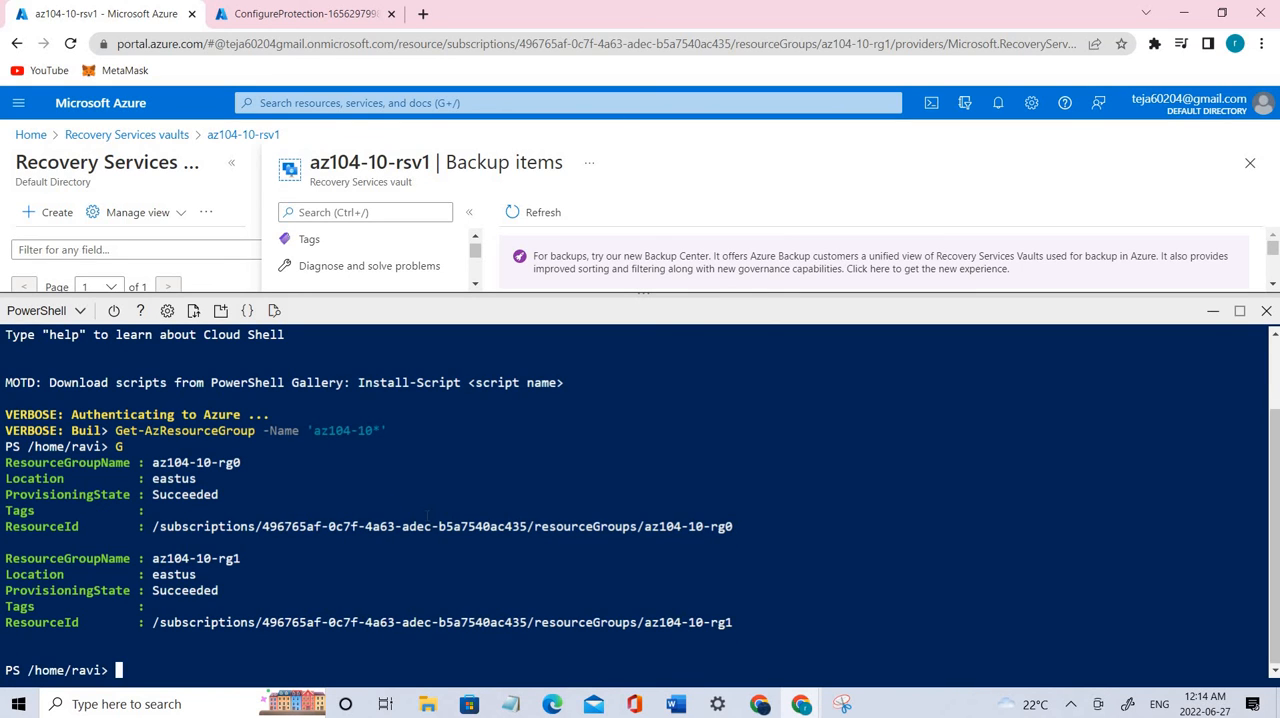
pyautogui.doubleClick(196, 462)
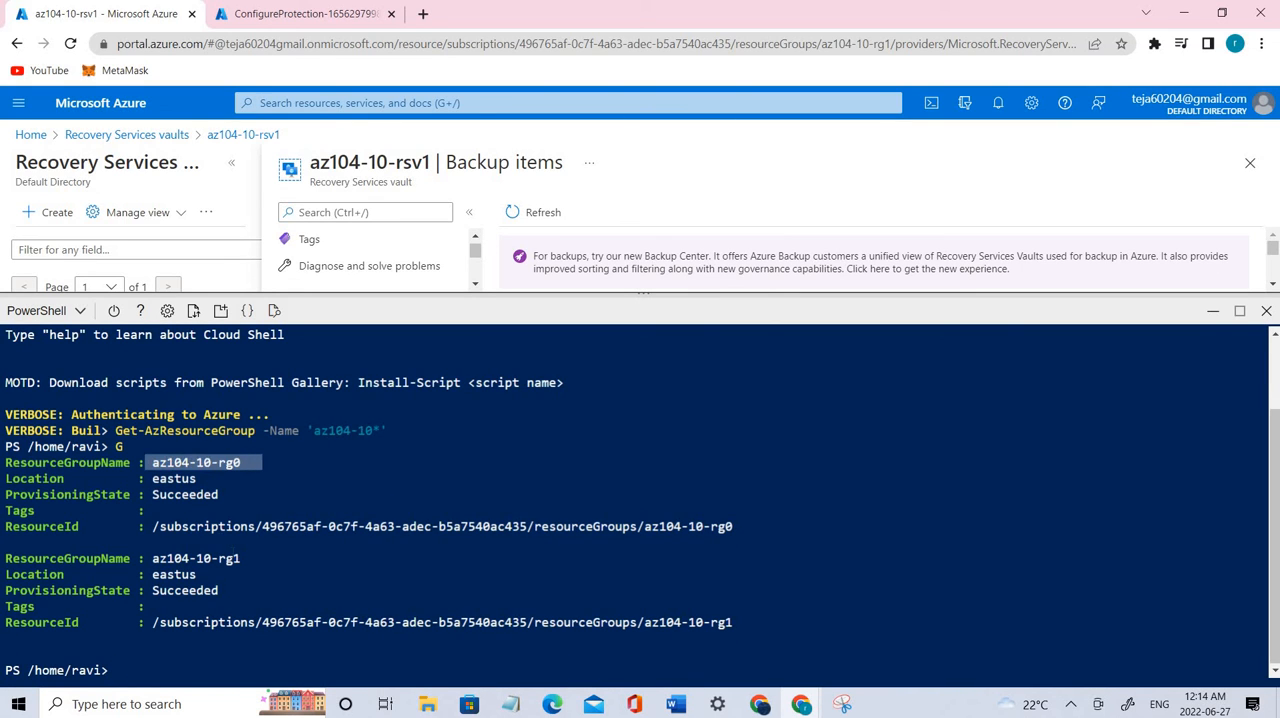
pyautogui.doubleClick(196, 558)
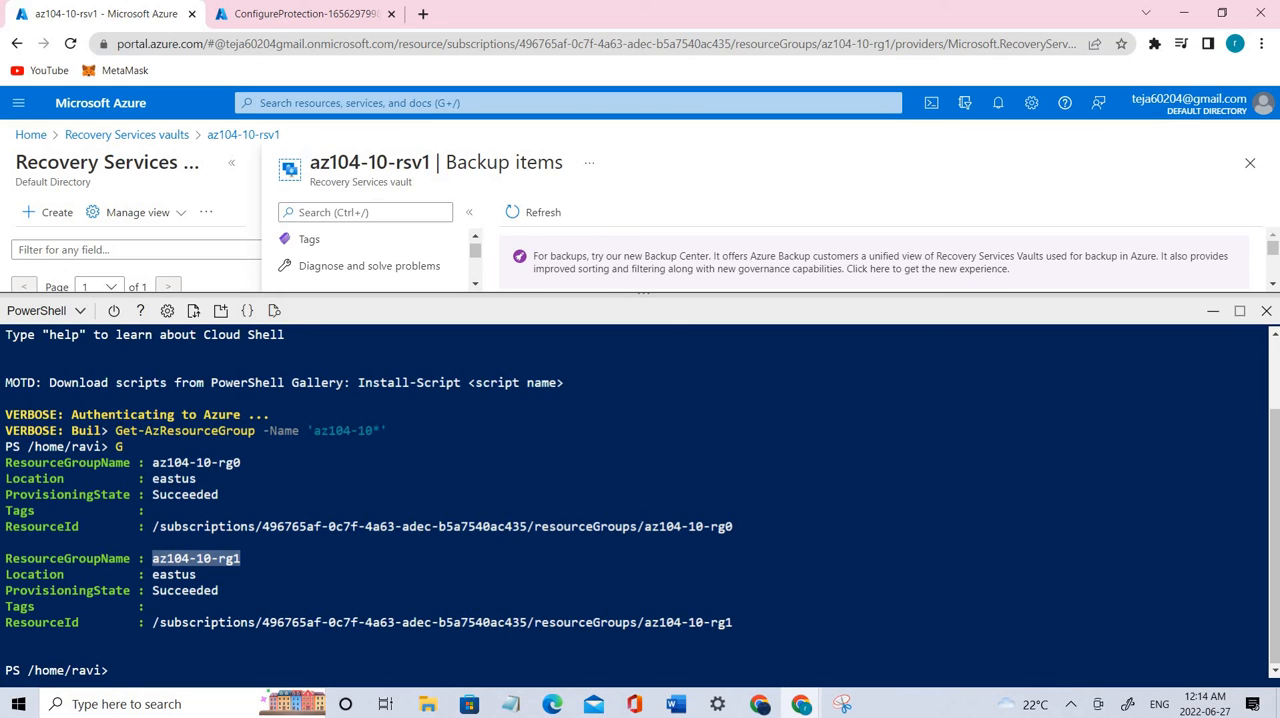
# Step: Remove the lab's resource groups by running Get-AzResourceGroup -Name 'az104-10*' | Remove-AzResourceGroup -Force -AsJob, and examine the resulting jobs
pyautogui.click(293, 657)
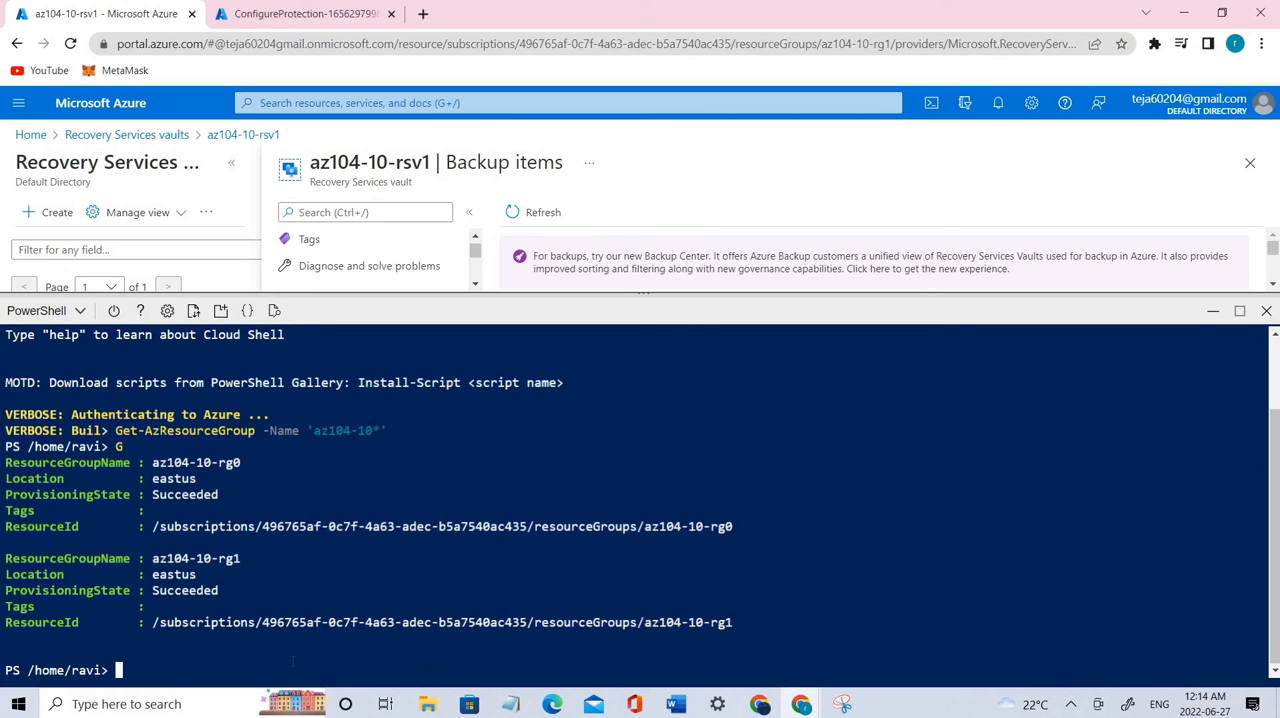
pyautogui.write("Get-AzResourceGroup -Name 'az104-10*' | Remove-AzResourceGroup -Force -AsJob")
pyautogui.press('Return')
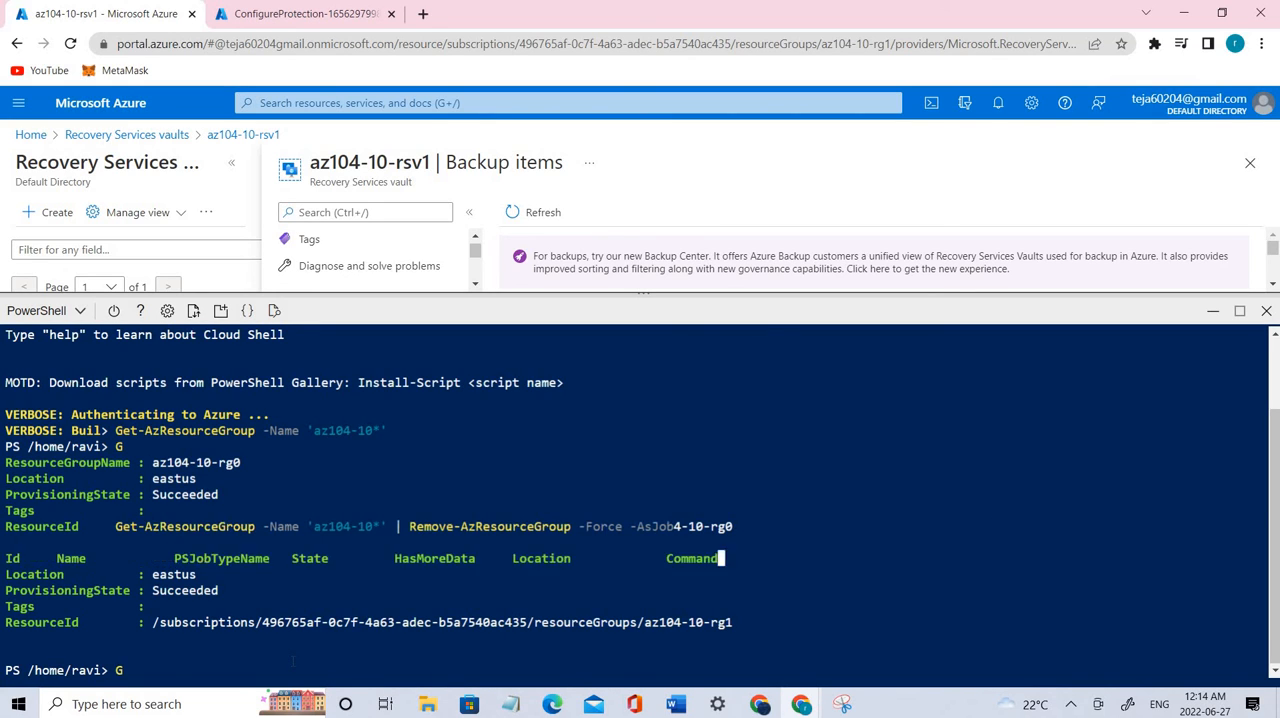
pyautogui.moveTo(453, 606); pyautogui.dragTo(262, 591)
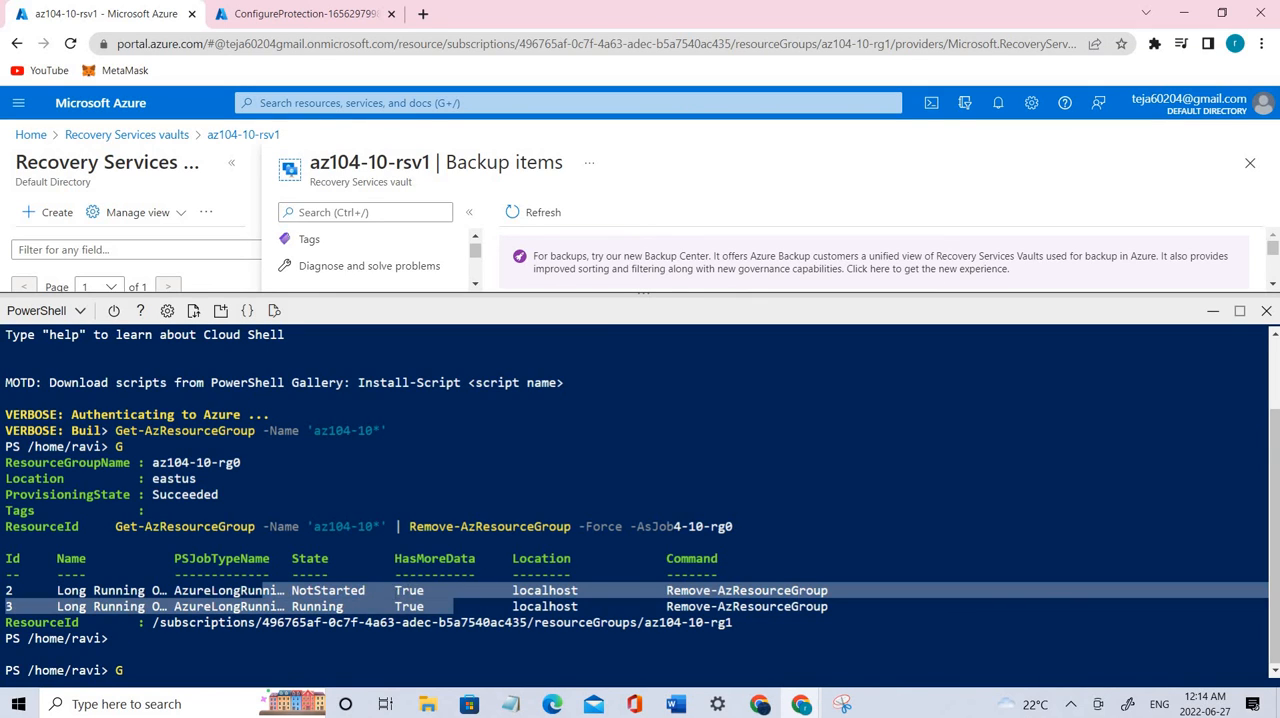
pyautogui.click(262, 591)
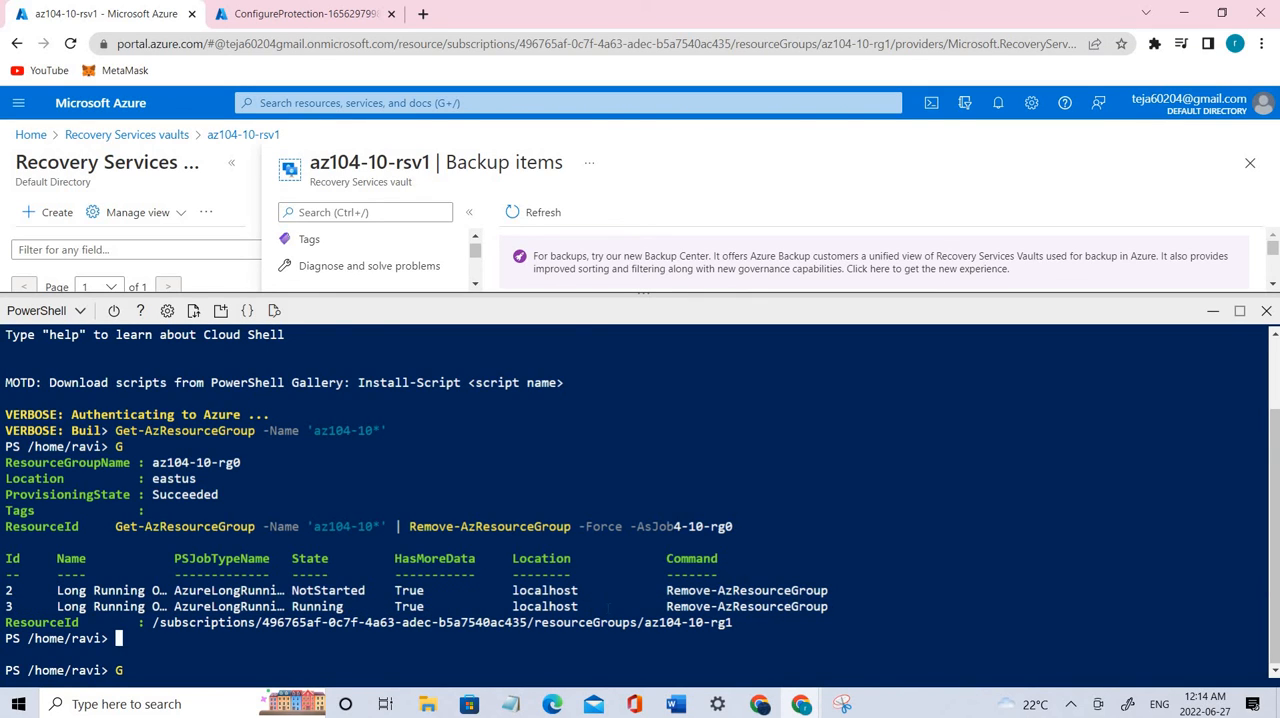
pyautogui.moveTo(864, 606); pyautogui.dragTo(114, 606)
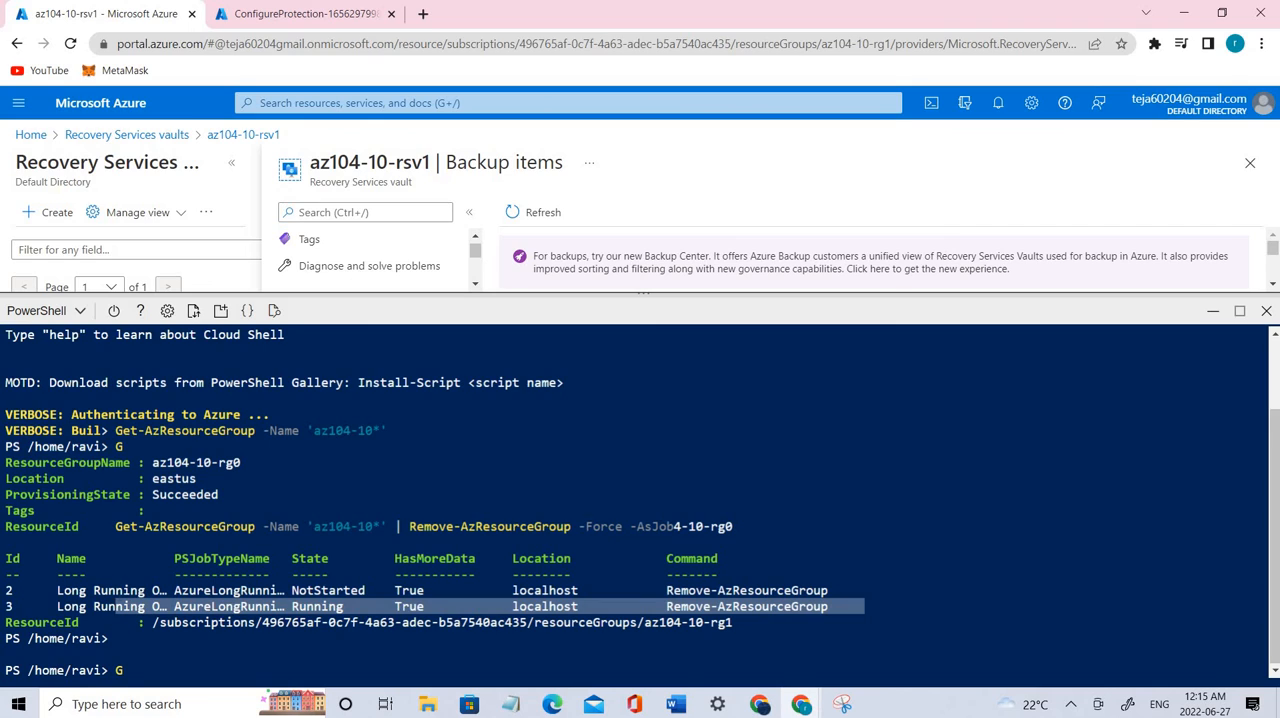